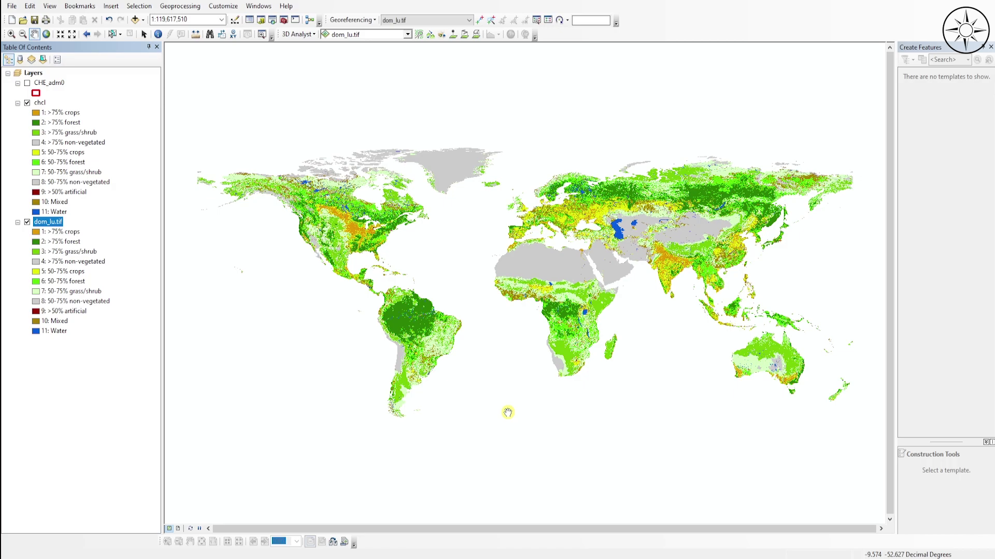
- Turn off the global dom_lu.tif layer and use Zoom To Layer on the Swiss chcl layer
key("space")
left_click(39, 103)
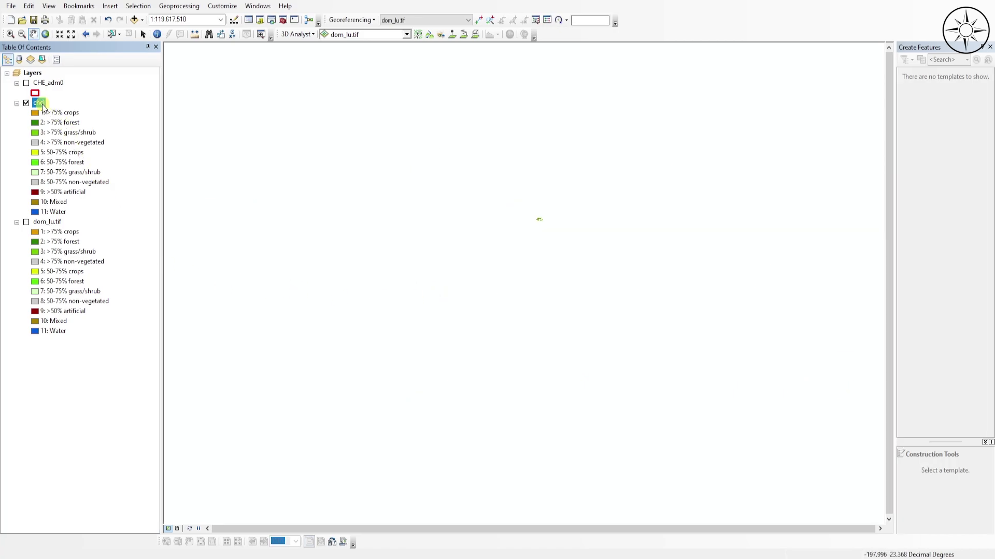
right_click(42, 108)
left_click(90, 163)
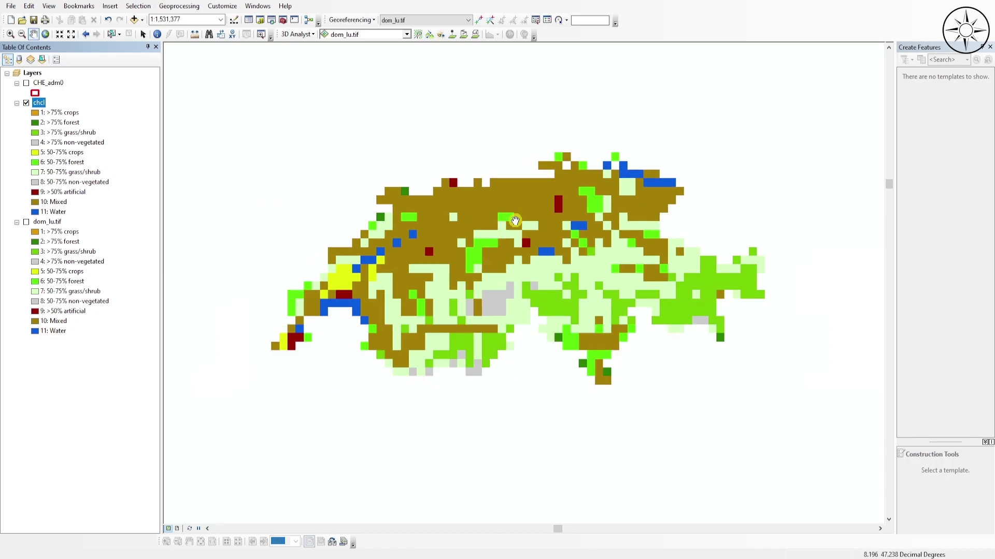
scroll(515, 221, "down", 3)
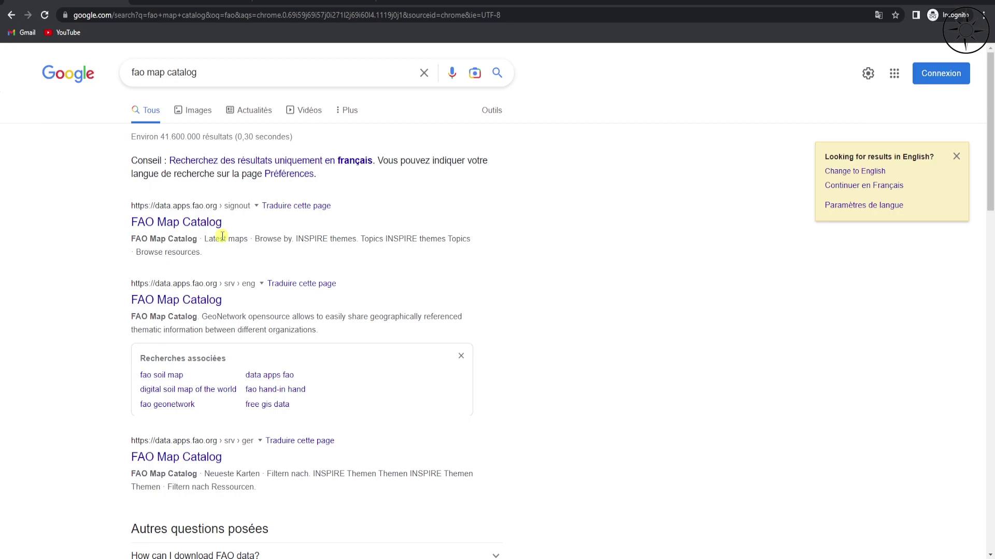
- Open the FAO Map Catalog result and rerun its Land Use Land Cover search
left_click(173, 223)
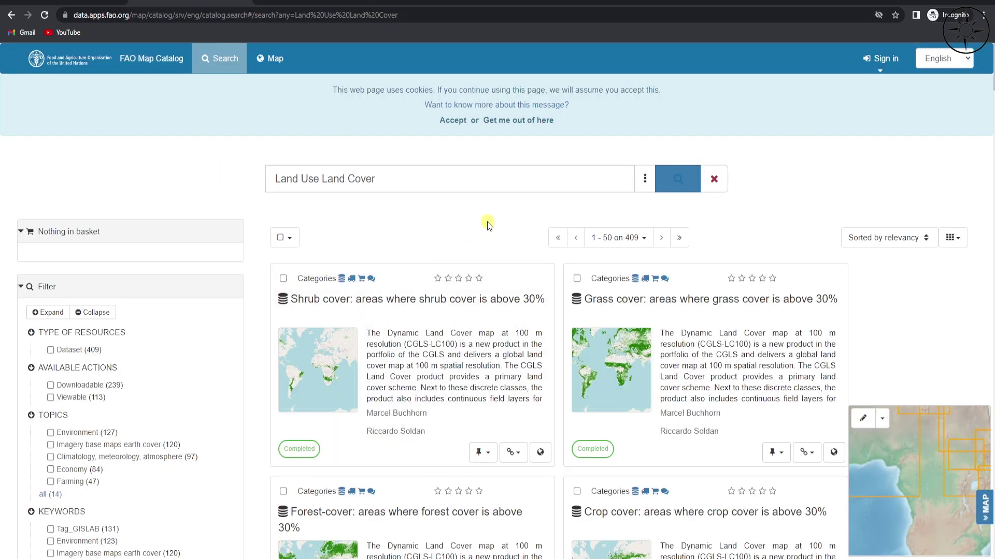
scroll(481, 223, "down", 1)
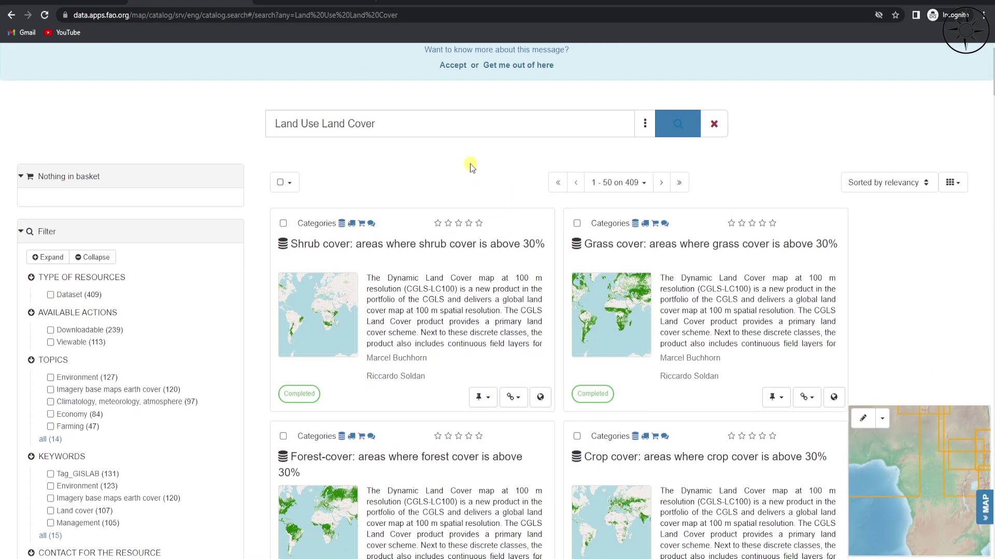
scroll(456, 162, "up", 1)
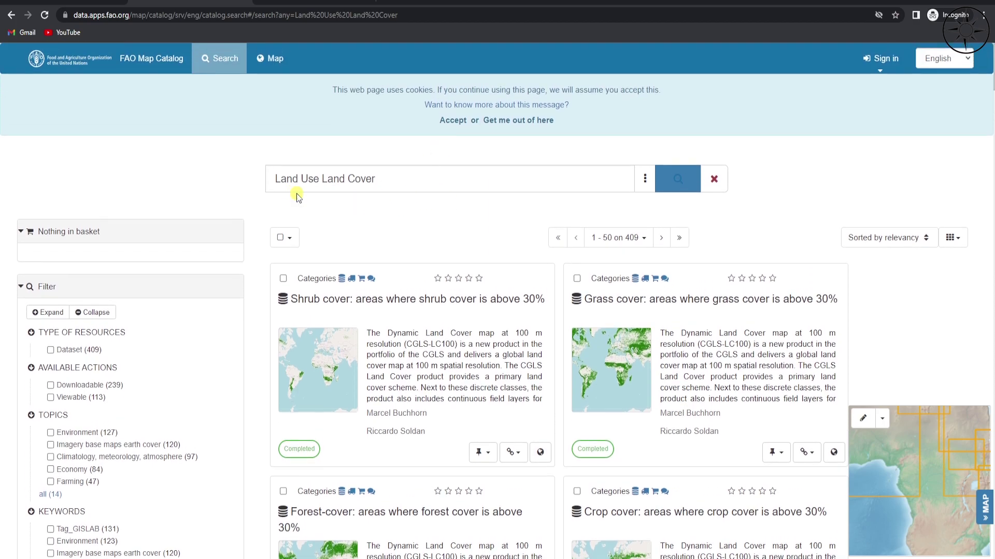
left_click(679, 185)
- Scroll through the Land Use Land Cover results and open the Dominant Land Cover and Use record
scroll(766, 222, "down", 2)
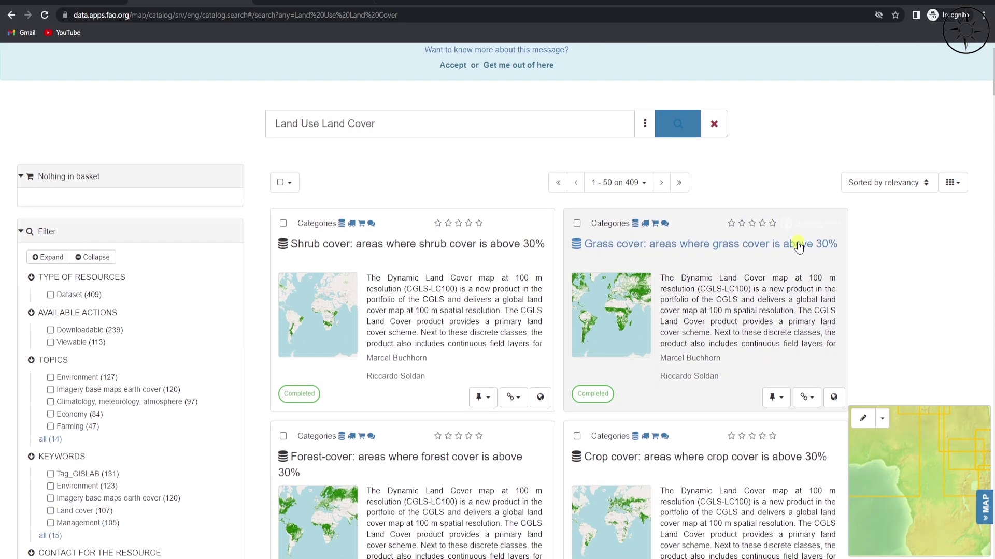
scroll(839, 254, "down", 1)
scroll(801, 262, "down", 3)
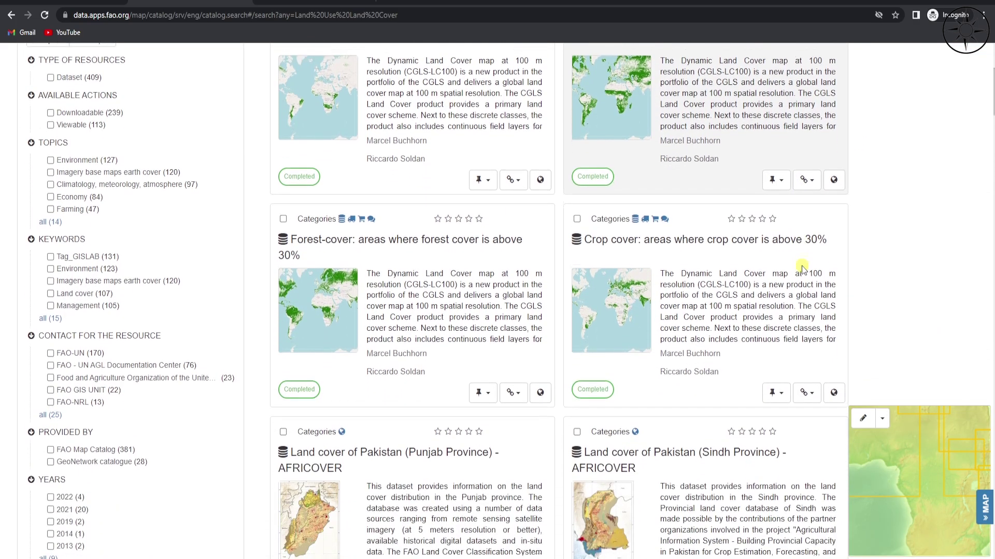
scroll(761, 512, "down", 3)
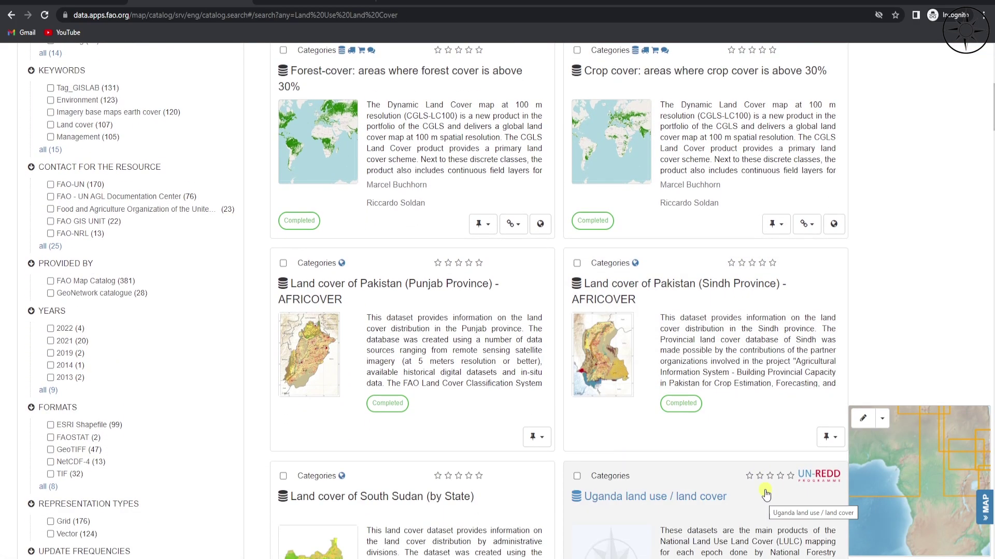
scroll(808, 467, "down", 1)
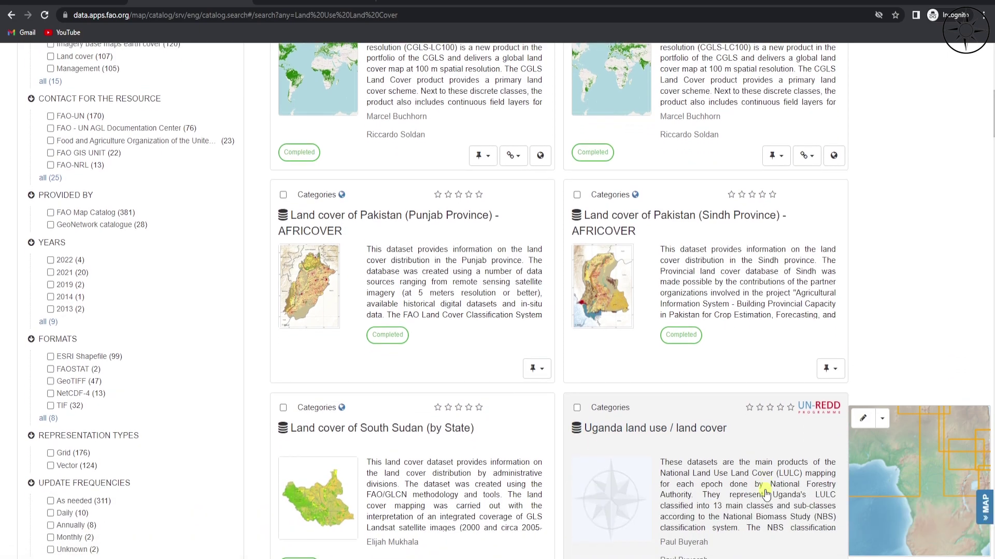
scroll(893, 286, "down", 4)
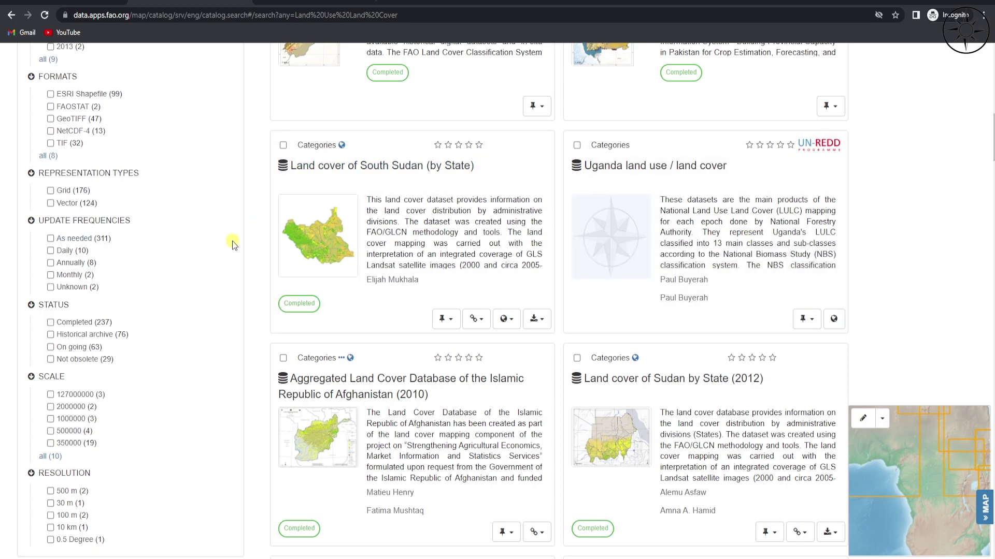
scroll(233, 241, "down", 4)
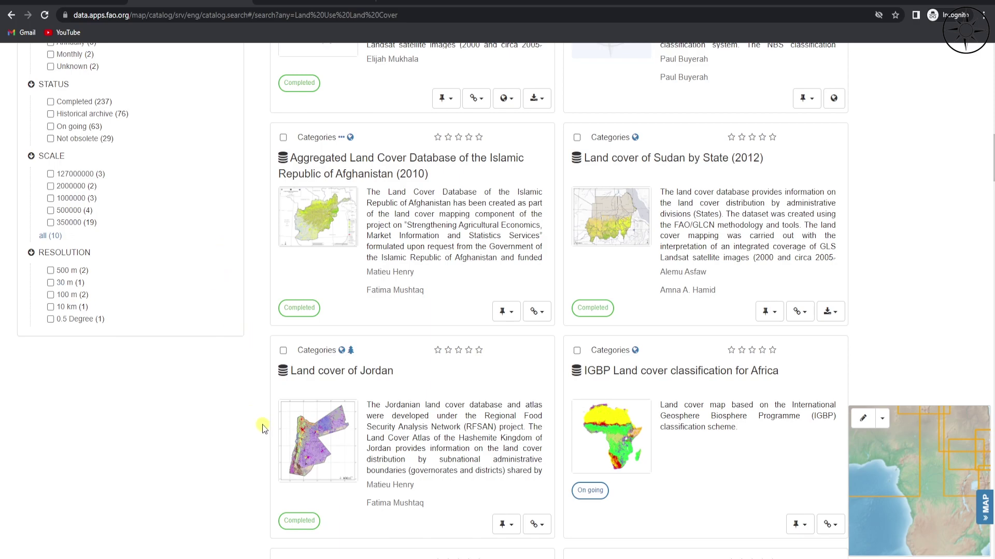
scroll(677, 325, "down", 3)
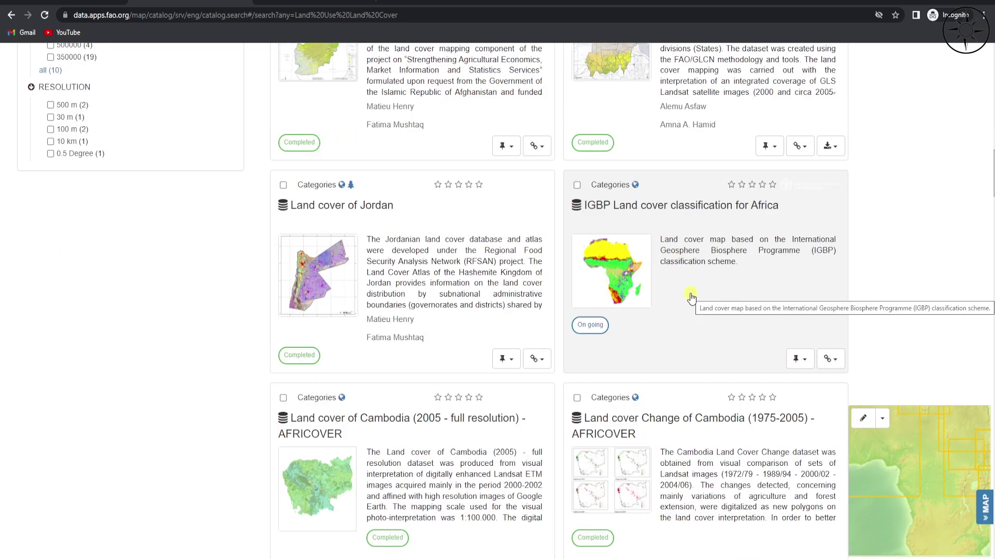
scroll(888, 264, "down", 5)
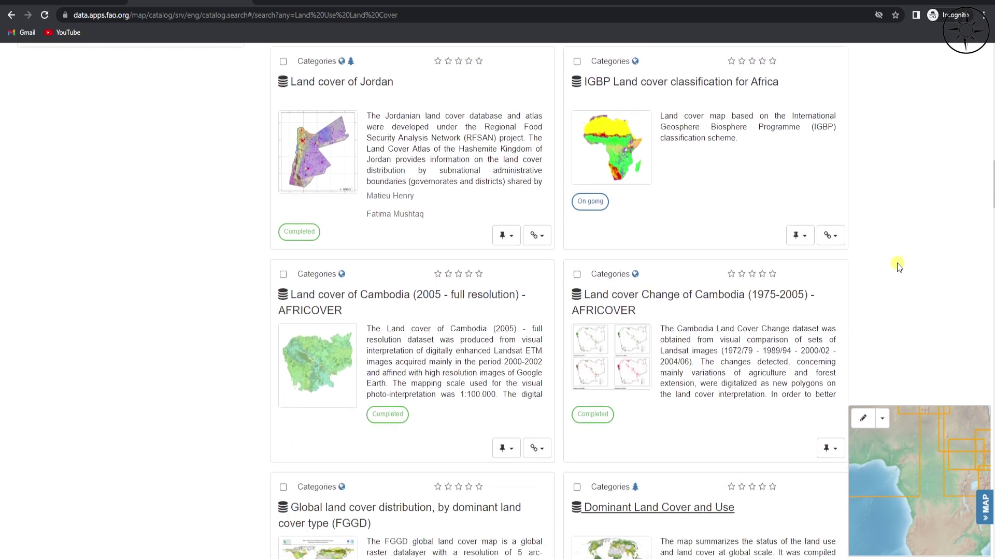
scroll(897, 266, "down", 3)
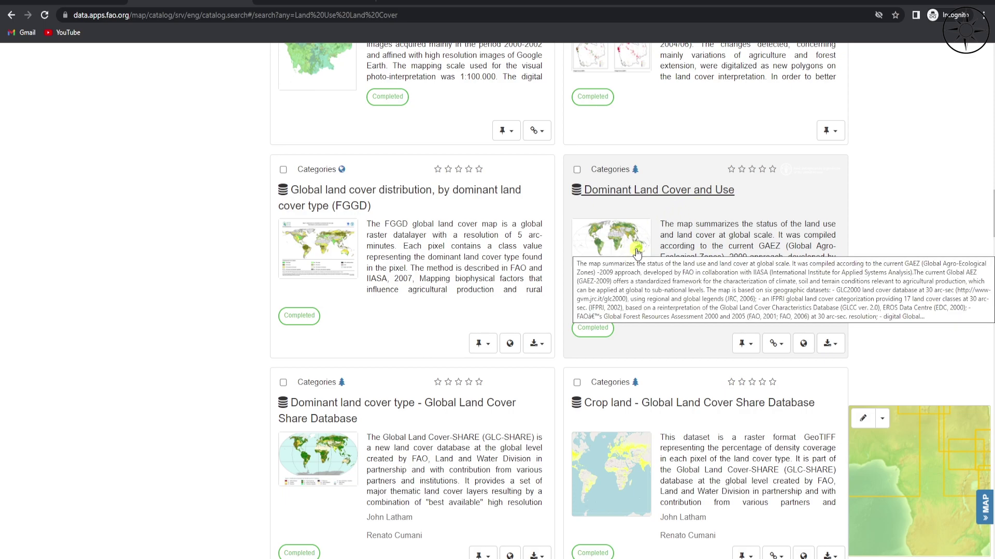
left_click(668, 202)
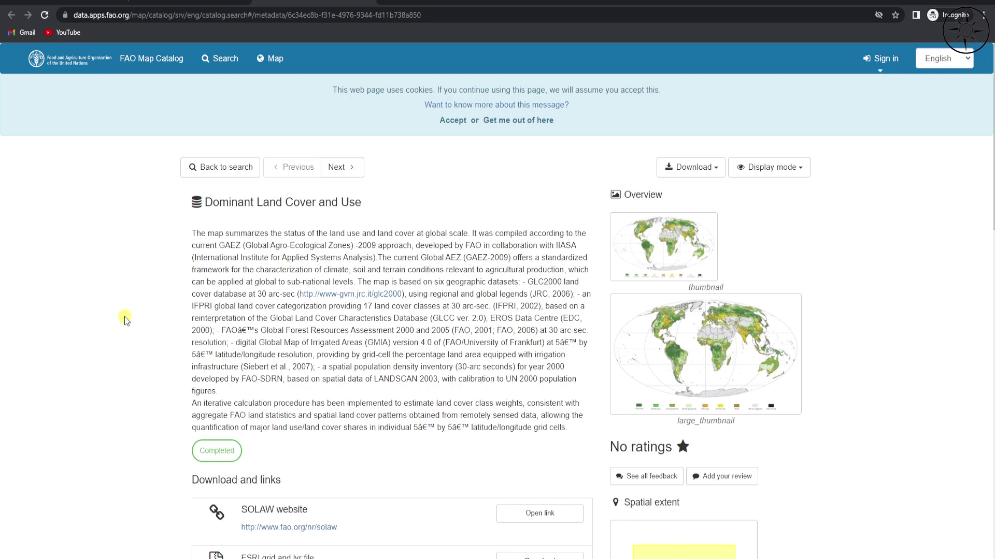
- Download DomLU.zip, the ESRI grid and lyr file archive, from the Download and links section
scroll(124, 320, "down", 6)
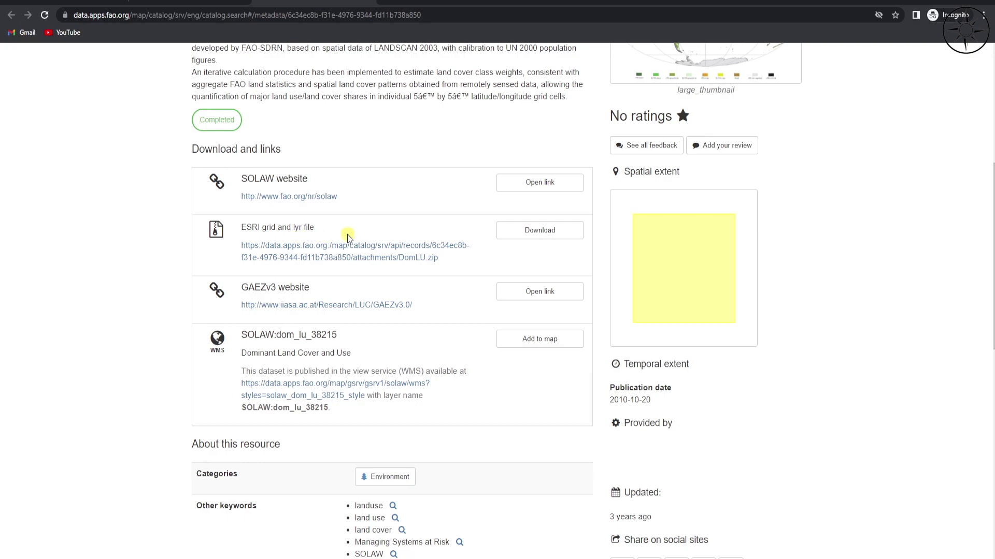
left_click(552, 234)
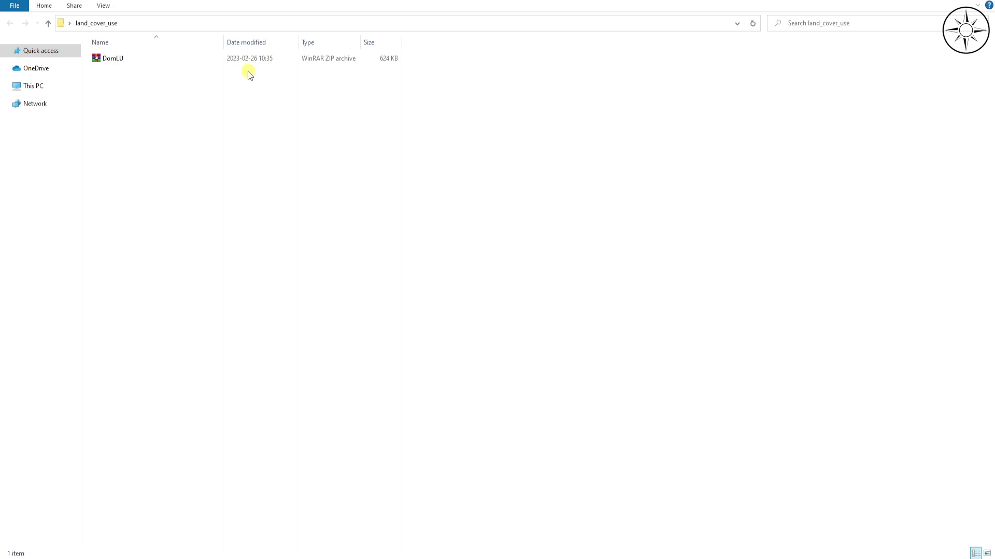
- Use Extract Here on DomLU.zip in the land_cover_use folder
left_click(242, 58)
right_click(242, 58)
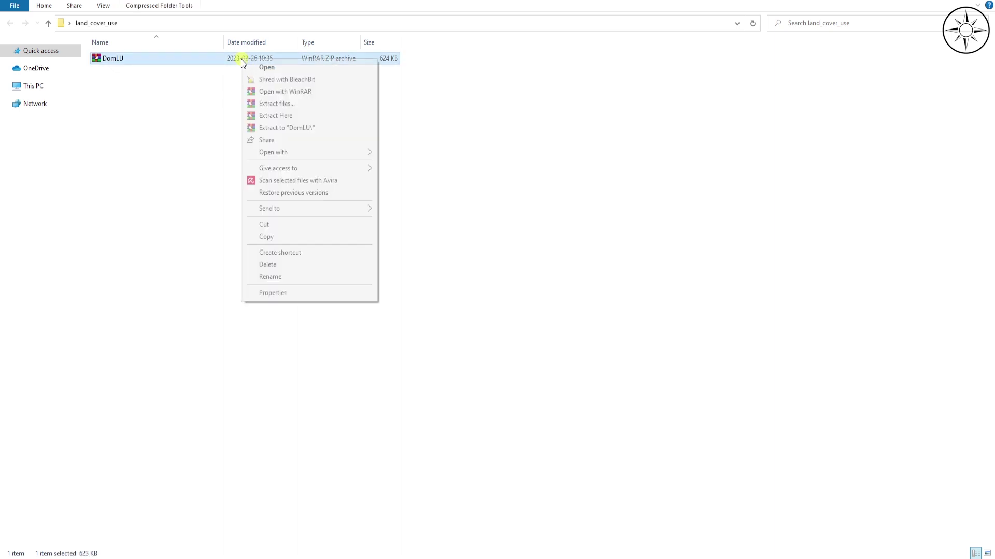
left_click(315, 116)
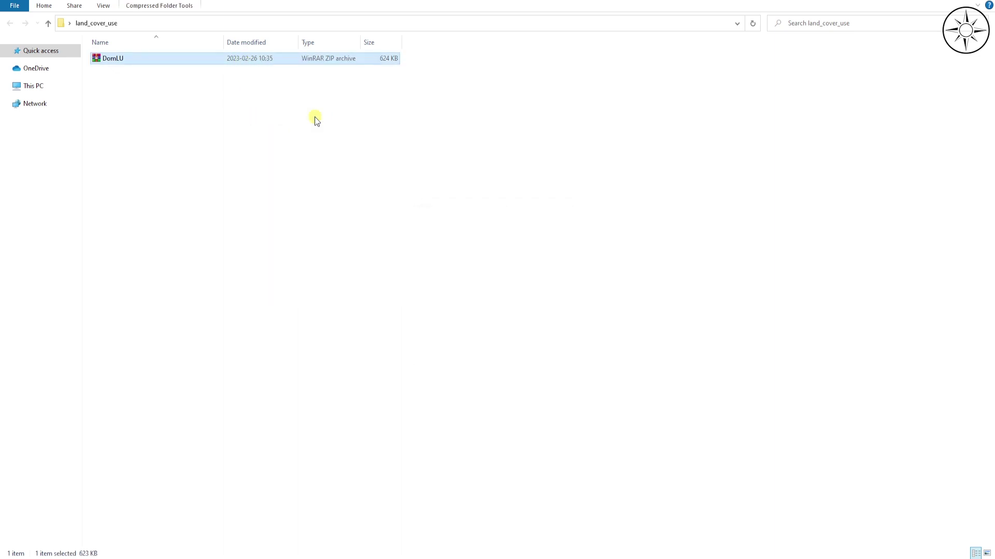
left_click(303, 208)
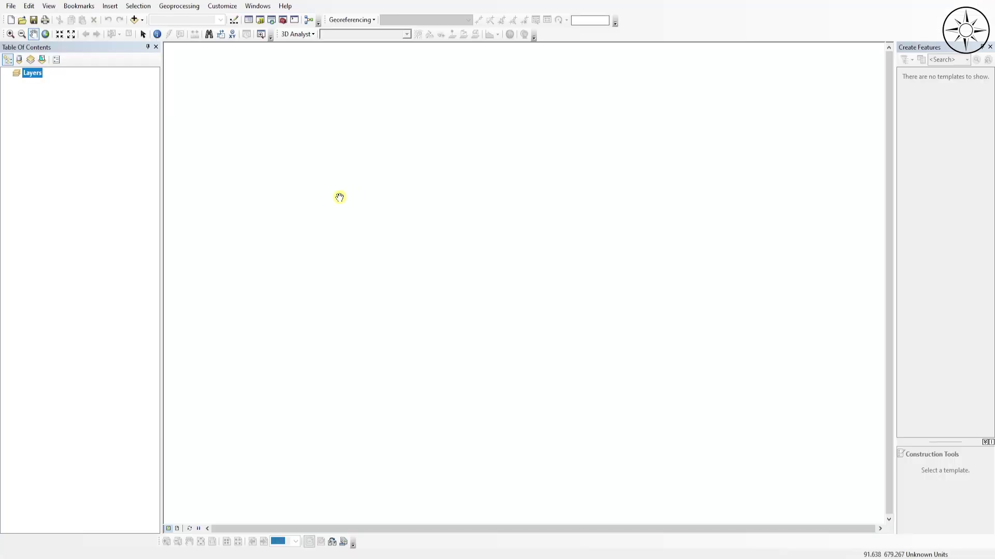
- Add the dom_lu.tif raster from land_cover_use to the map with Add Data
left_click(135, 20)
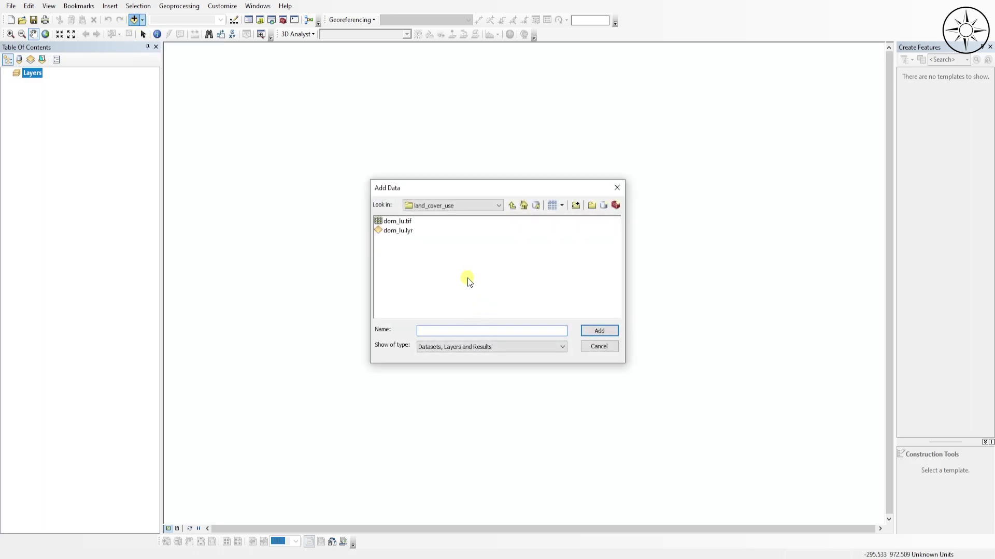
left_click(406, 225)
left_click(600, 331)
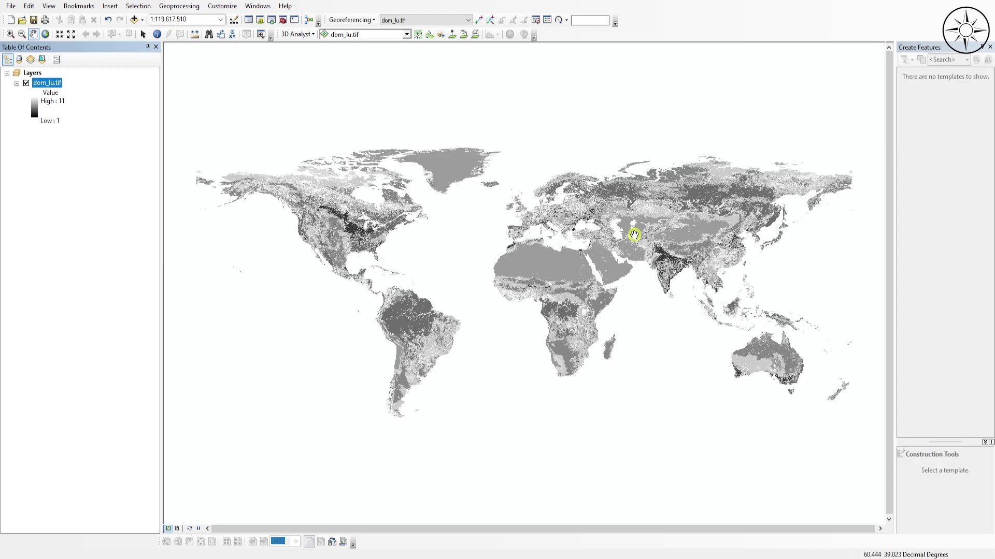
- Switch dom_lu.tif symbology to Unique Values and build its raster attribute table
right_click(51, 86)
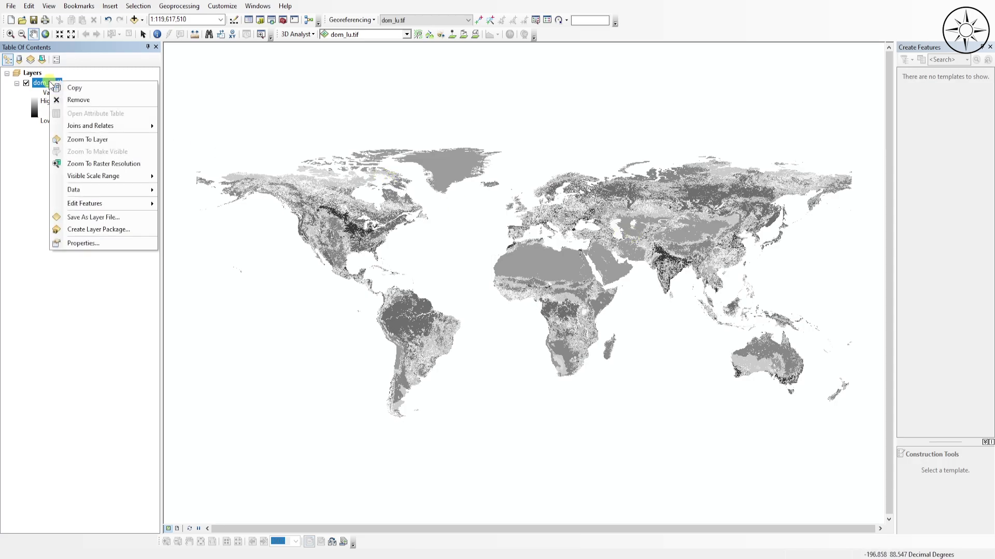
left_click(85, 242)
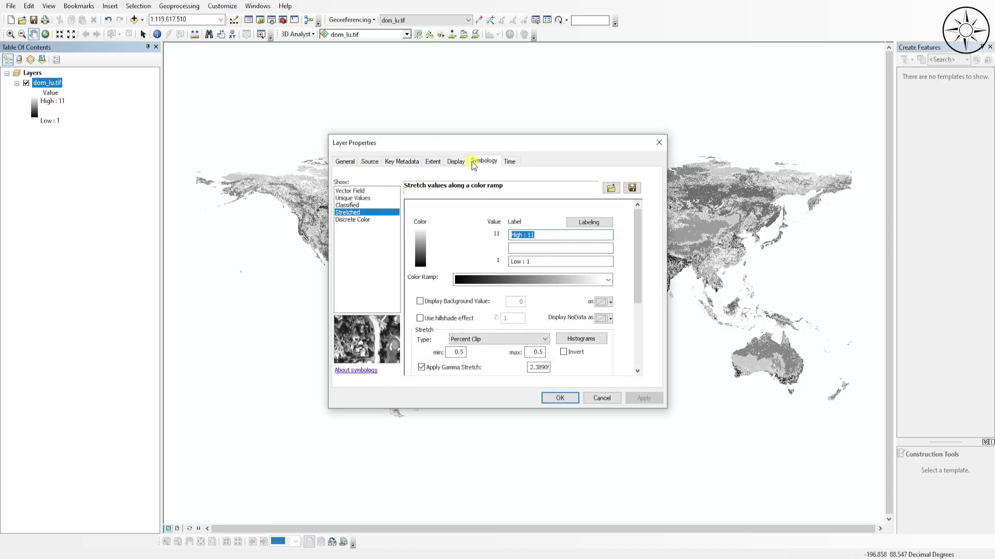
left_click(359, 199)
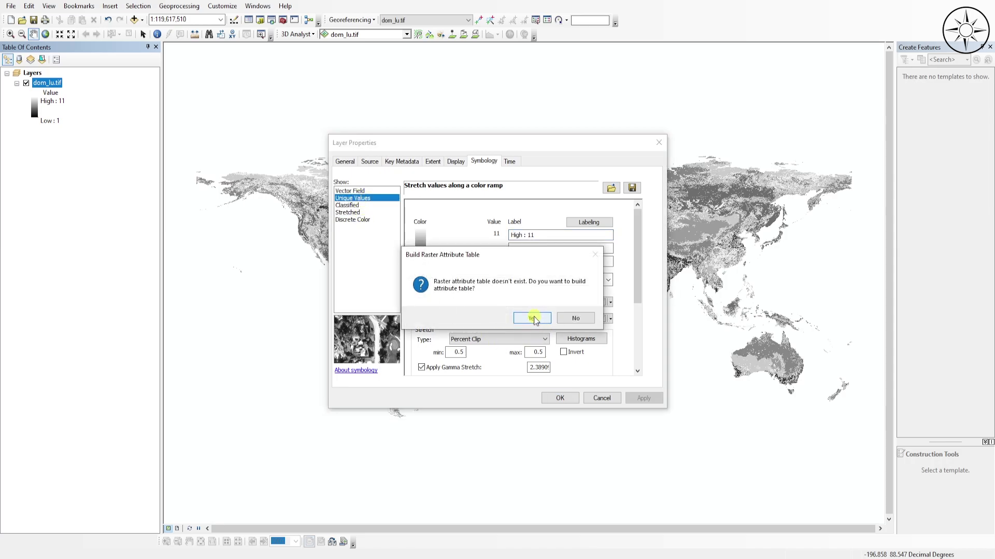
left_click(532, 318)
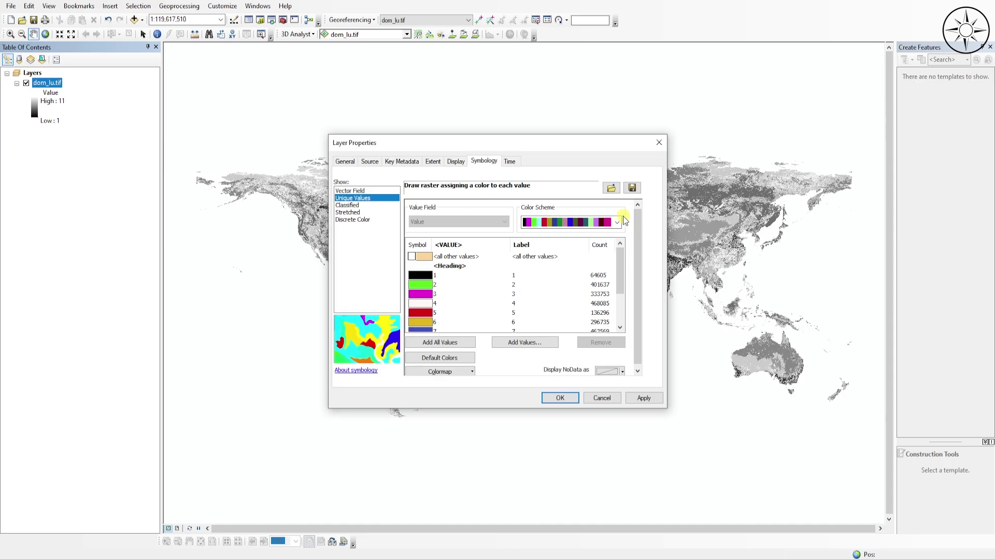
- Import the 11-class colours and labels from dom_lu.lyr, then apply and close Layer Properties
left_click(611, 189)
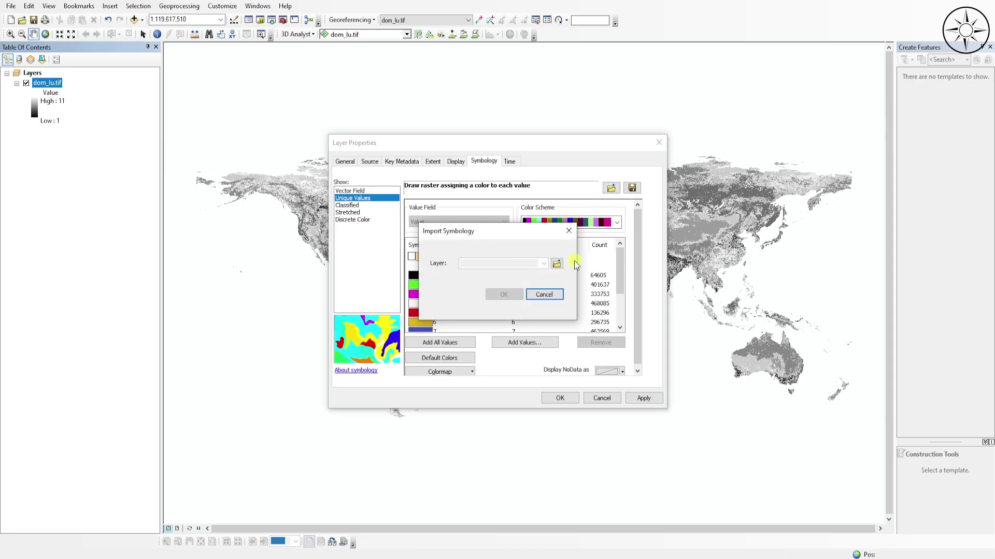
left_click(557, 264)
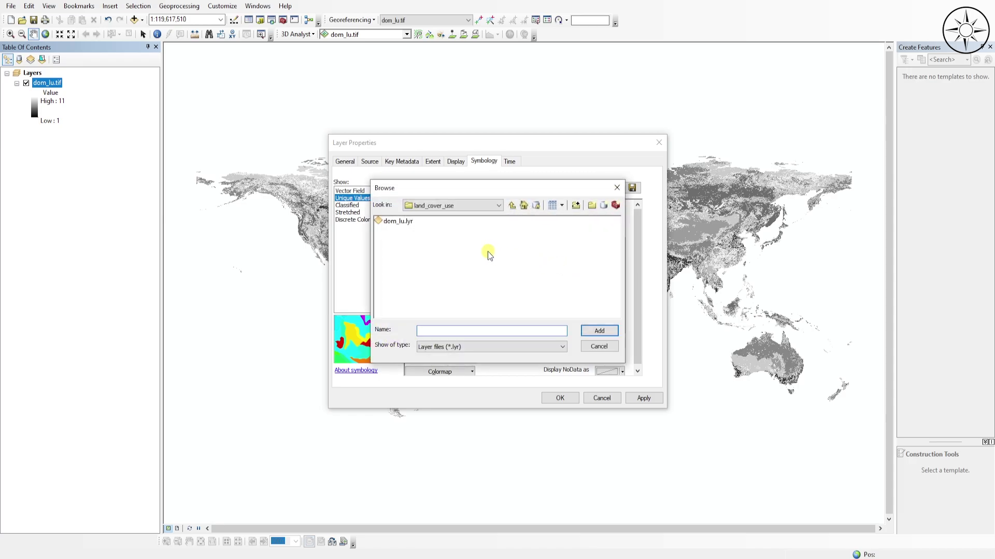
left_click(396, 223)
left_click(601, 331)
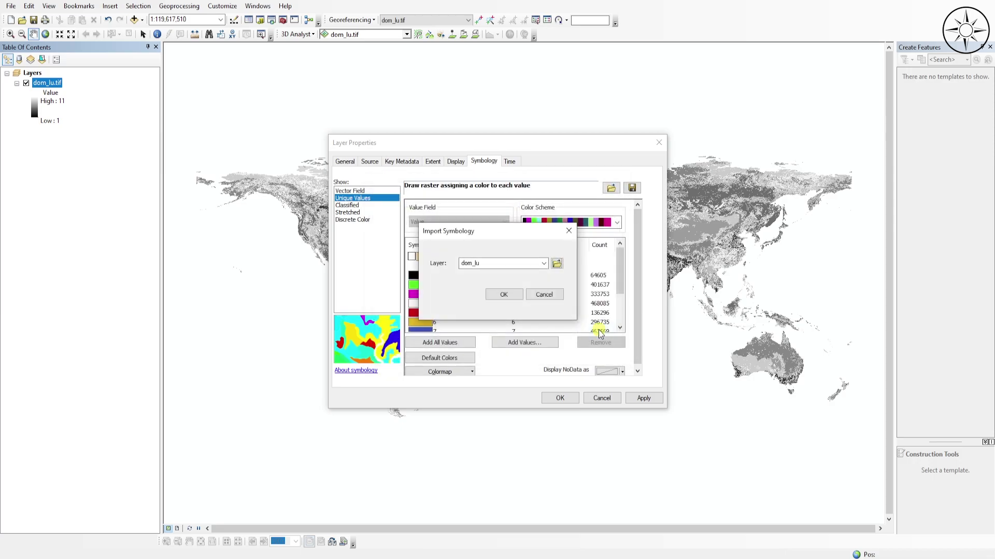
left_click(503, 294)
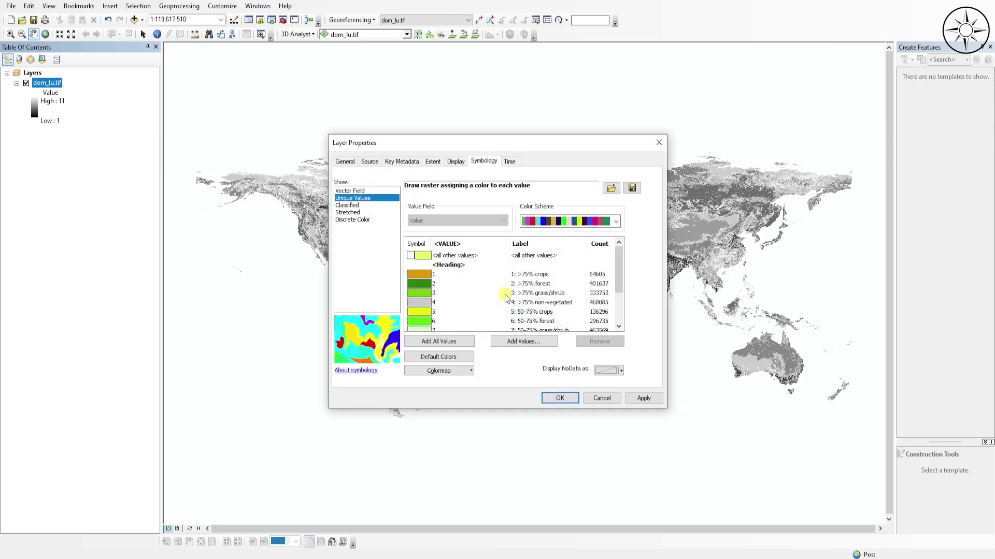
mouse_move(614, 261)
left_mouse_down()
mouse_move(614, 294)
mouse_move(614, 258)
left_mouse_up()
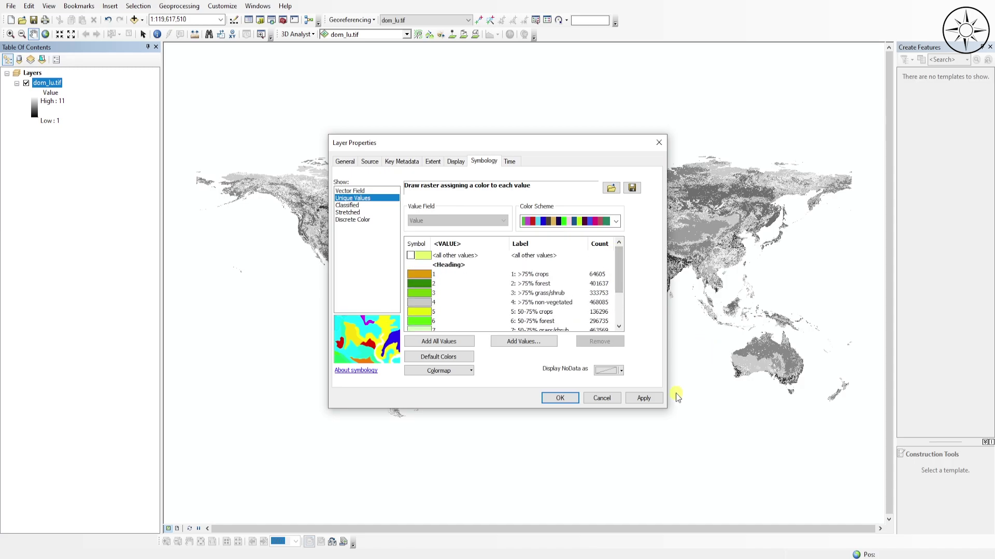
left_click(644, 398)
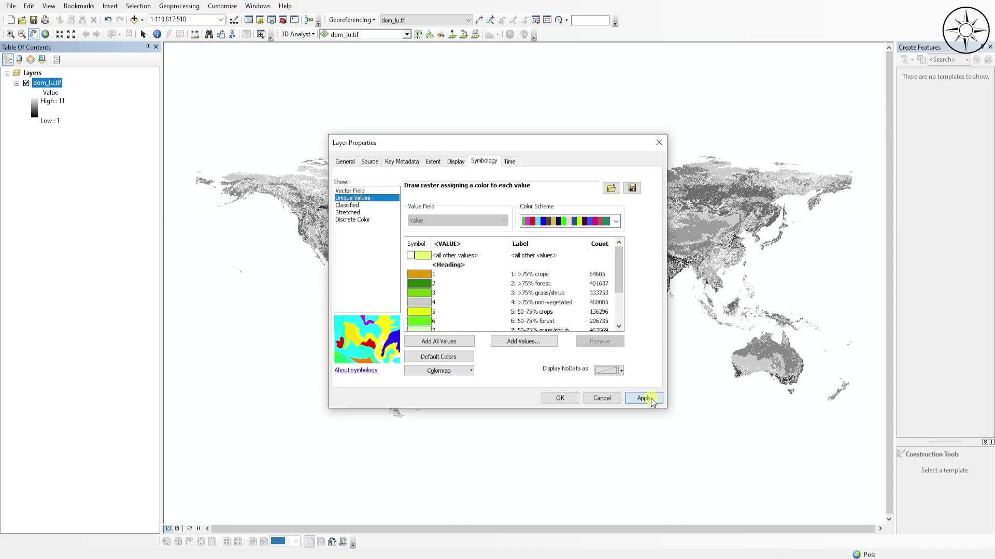
left_click(561, 399)
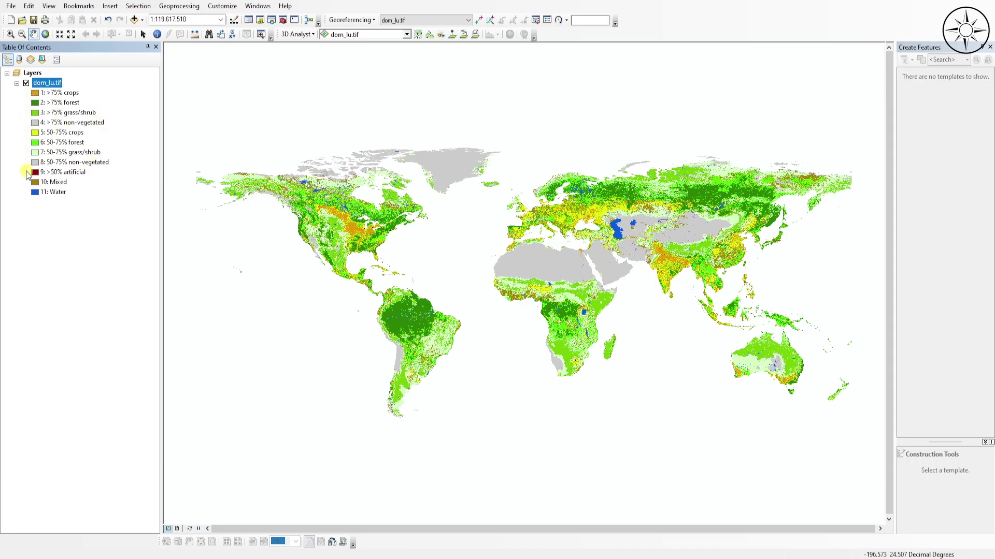
- Zoom the land-cover map from world extent to about 1:6,000,000 over the Alps
scroll(512, 230, "up", 2)
scroll(512, 230, "down", 4)
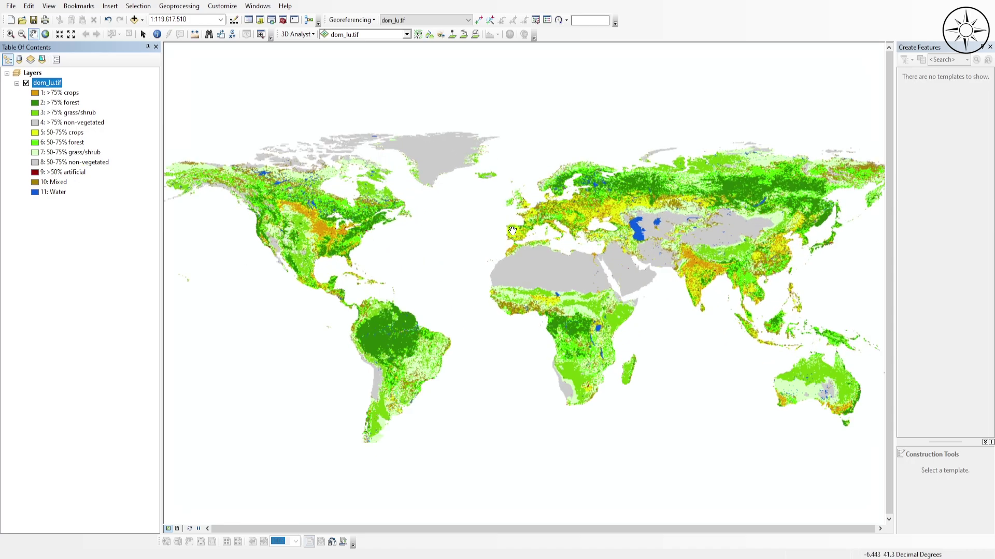
scroll(560, 224, "up", 5)
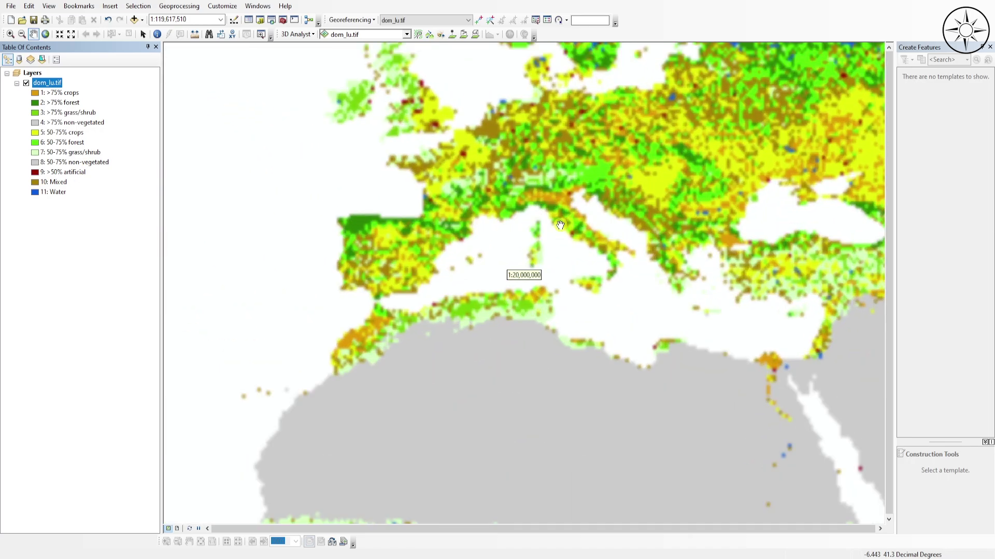
scroll(551, 205, "up", 1)
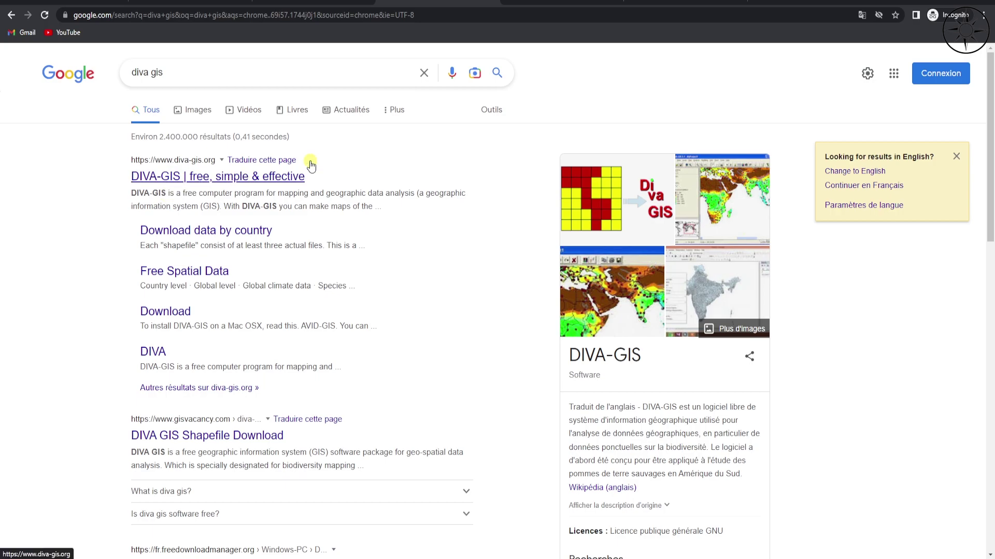
- Download the CHE_adm archive of Switzerland's administrative areas from DIVA-GIS country level data
left_click(212, 271)
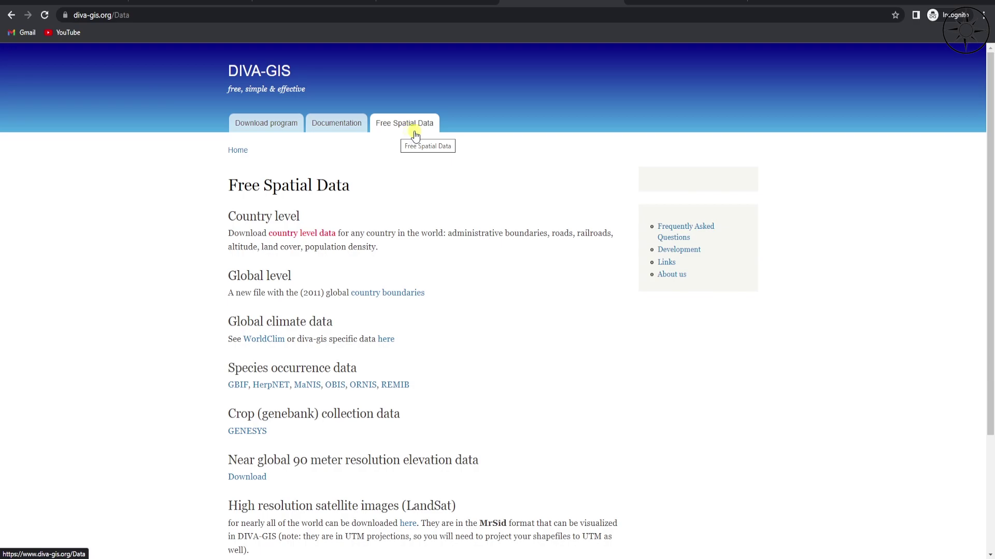
left_click(328, 236)
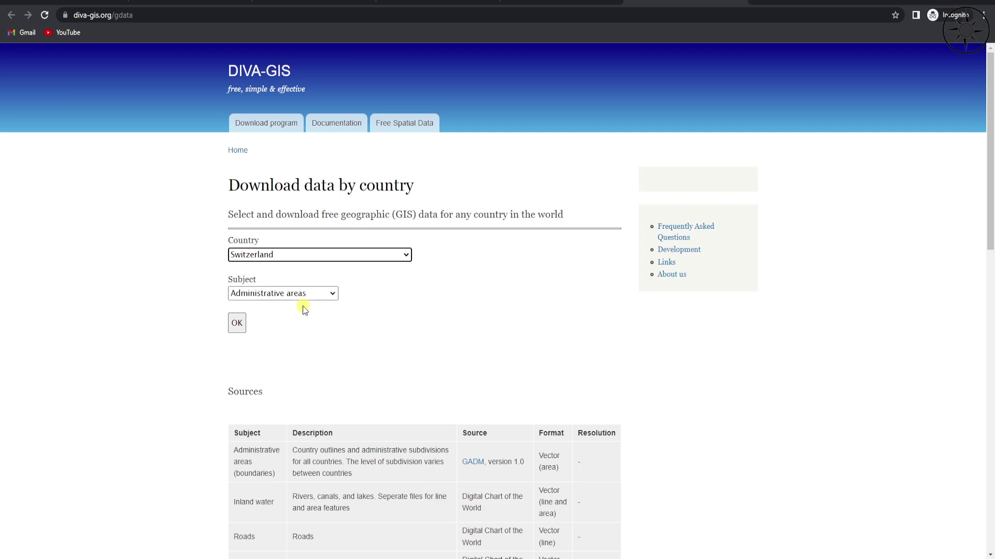
left_click(238, 323)
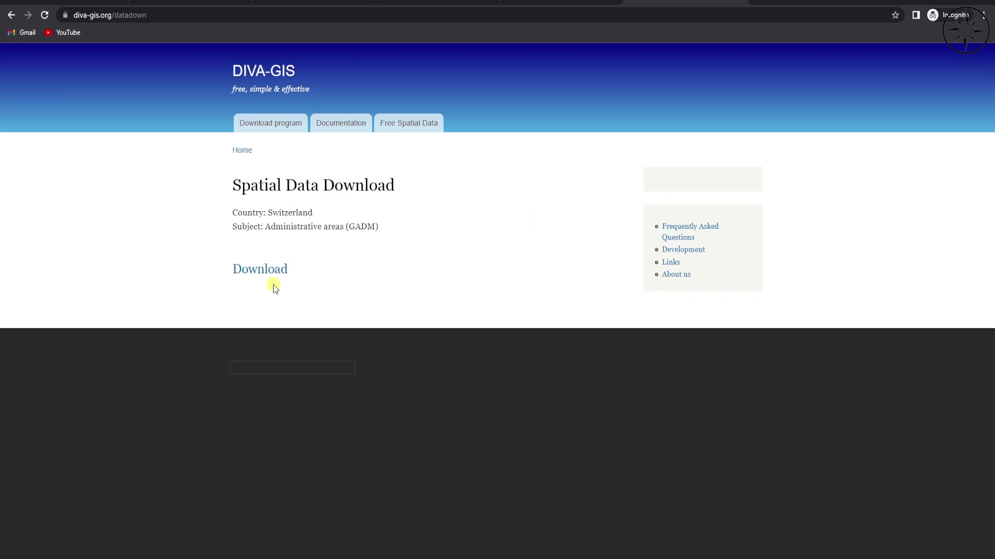
left_click(265, 273)
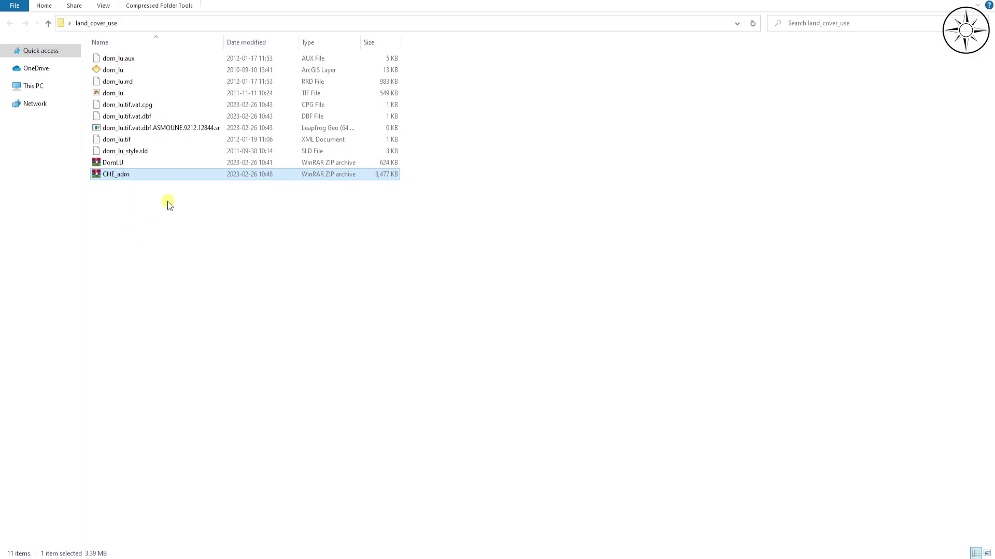
- Extract CHE_adm.zip into land_cover_use with Extract Here and go back to ArcMap
right_click(122, 177)
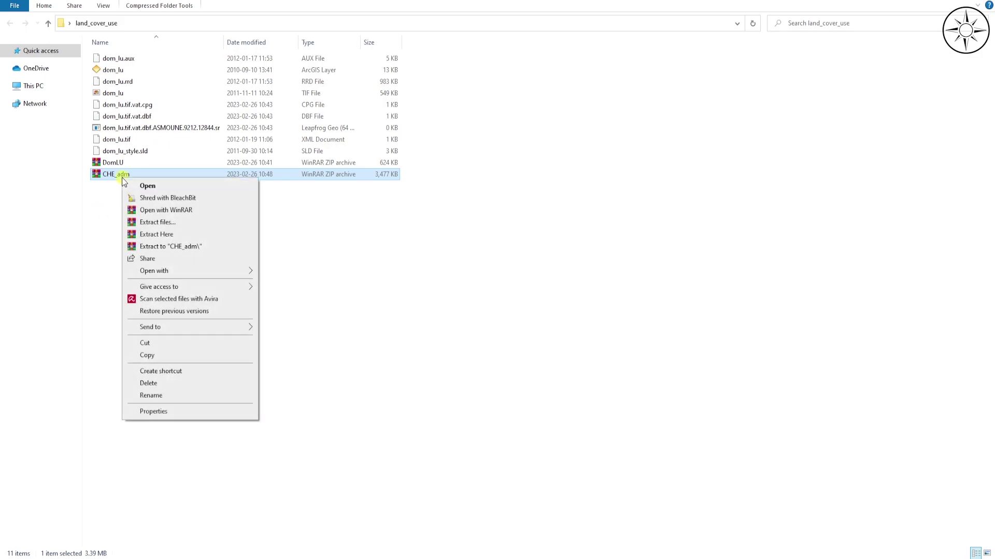
left_click(194, 237)
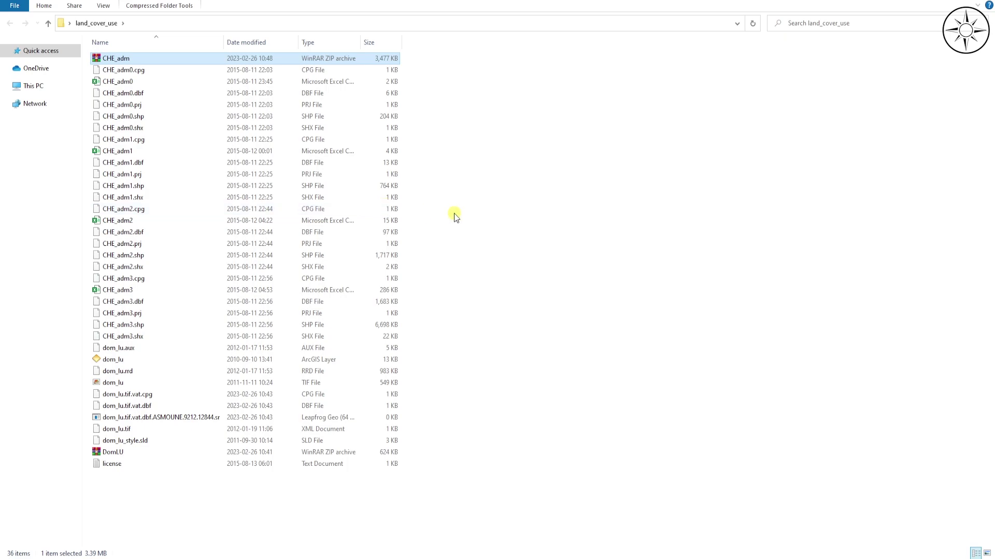
key("alt+Tab")
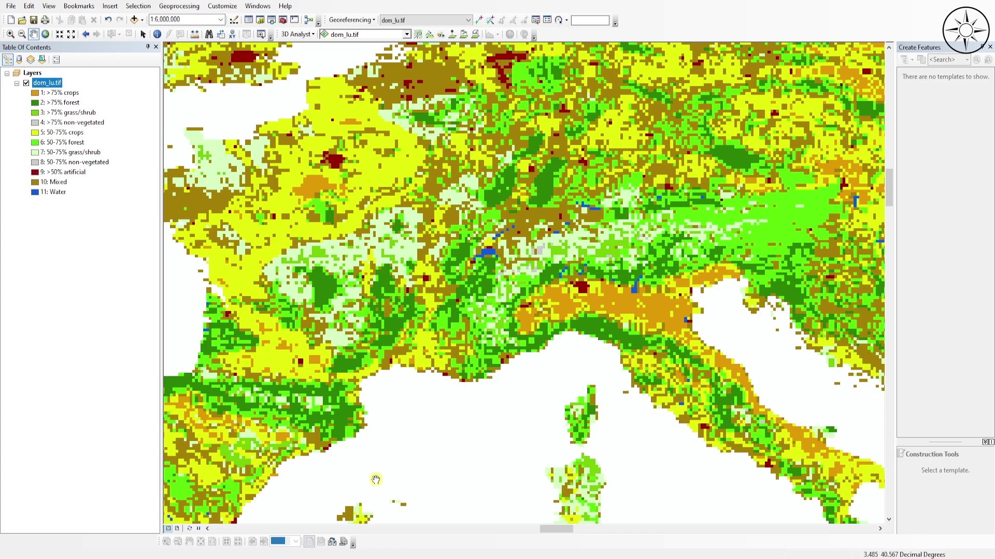
- Add CHE_adm0.shp from land_cover_use to the map and zoom in on Switzerland
left_click(133, 21)
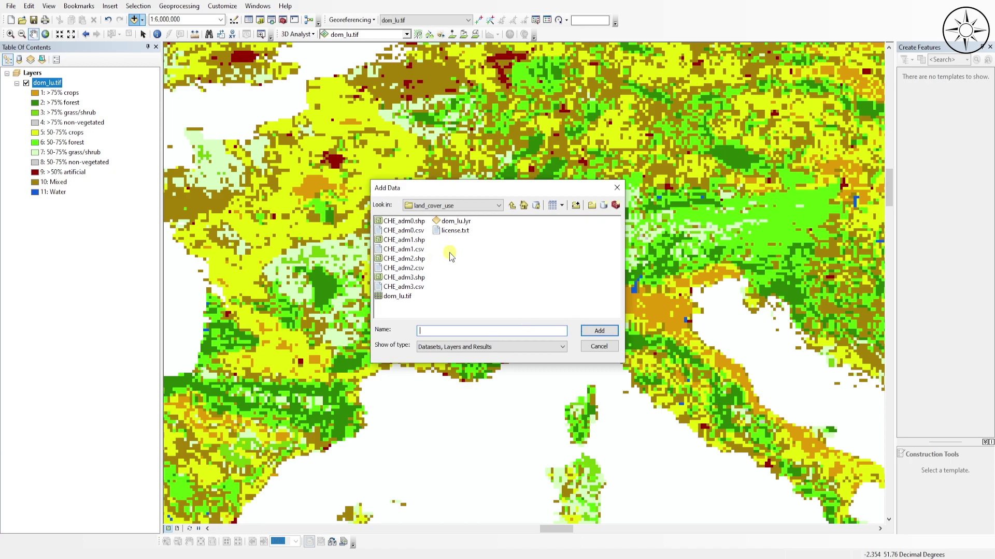
double_click(410, 222)
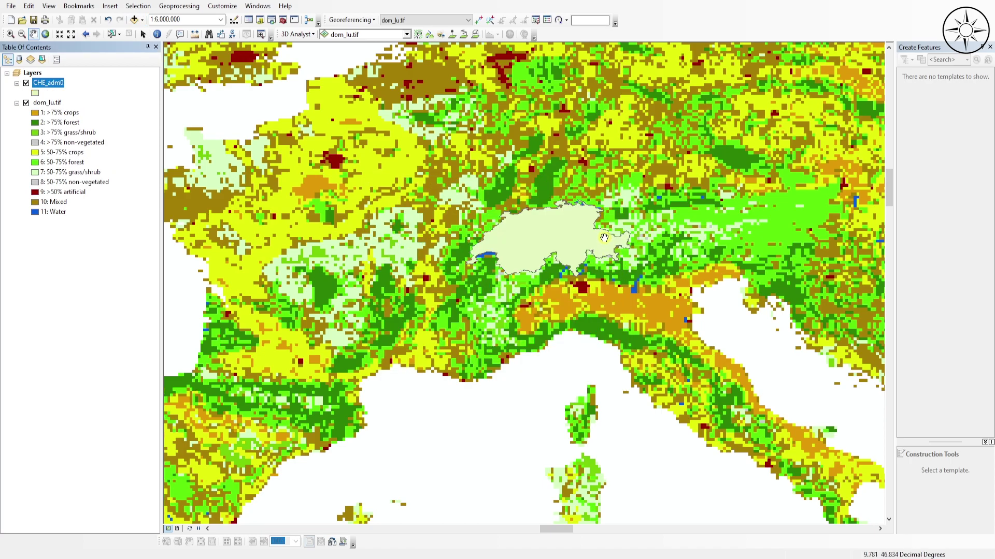
scroll(604, 238, "up", 2)
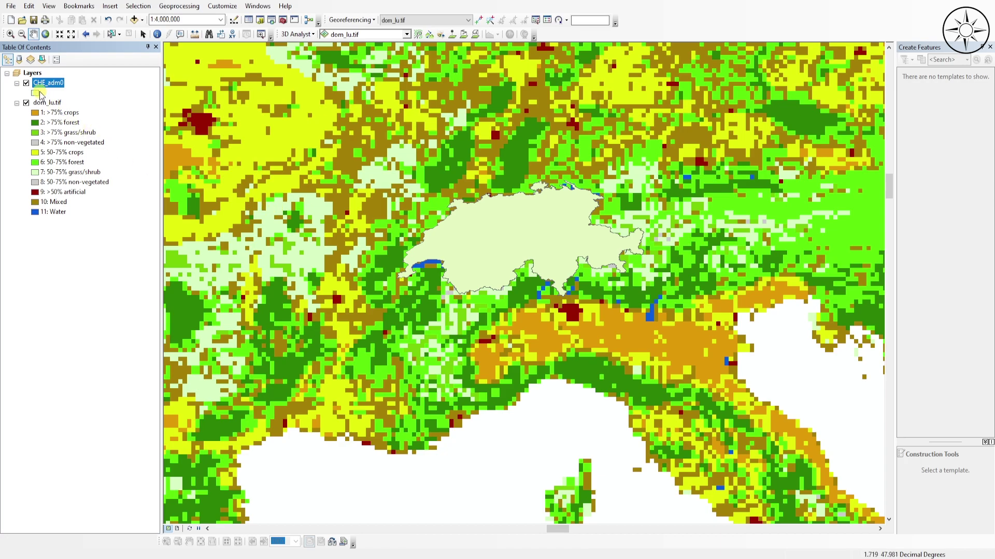
double_click(36, 93)
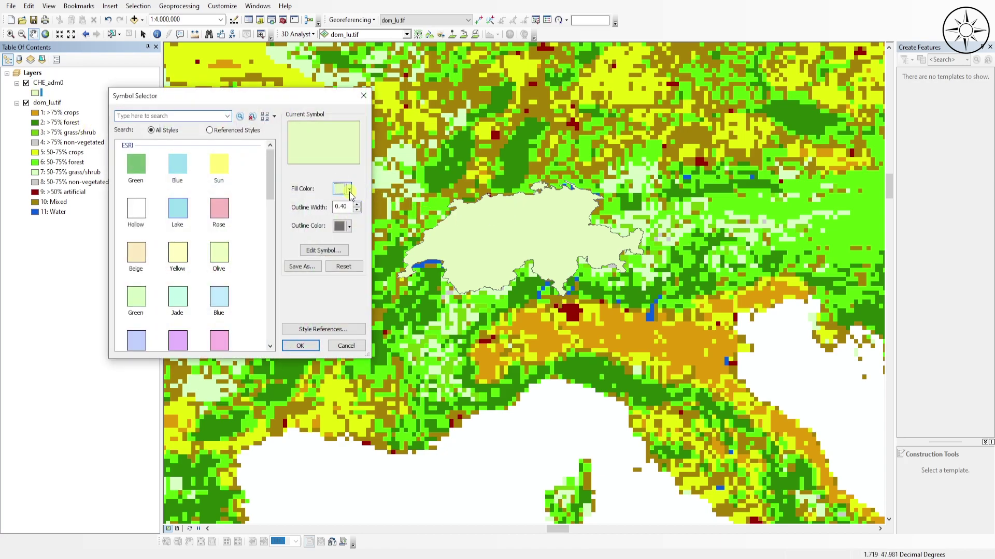
left_click(349, 190)
left_click(372, 202)
double_click(353, 207)
type("2")
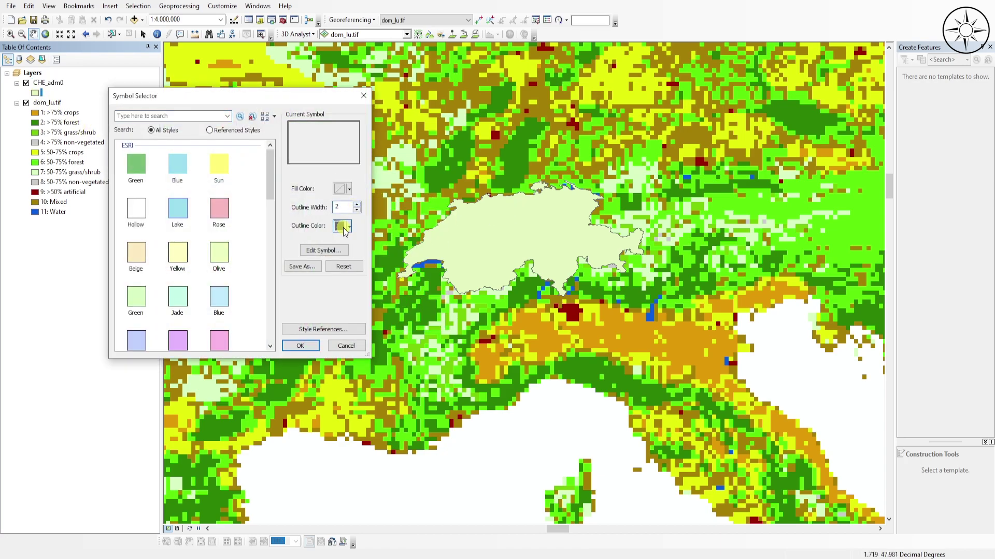
left_click(349, 226)
left_click(346, 279)
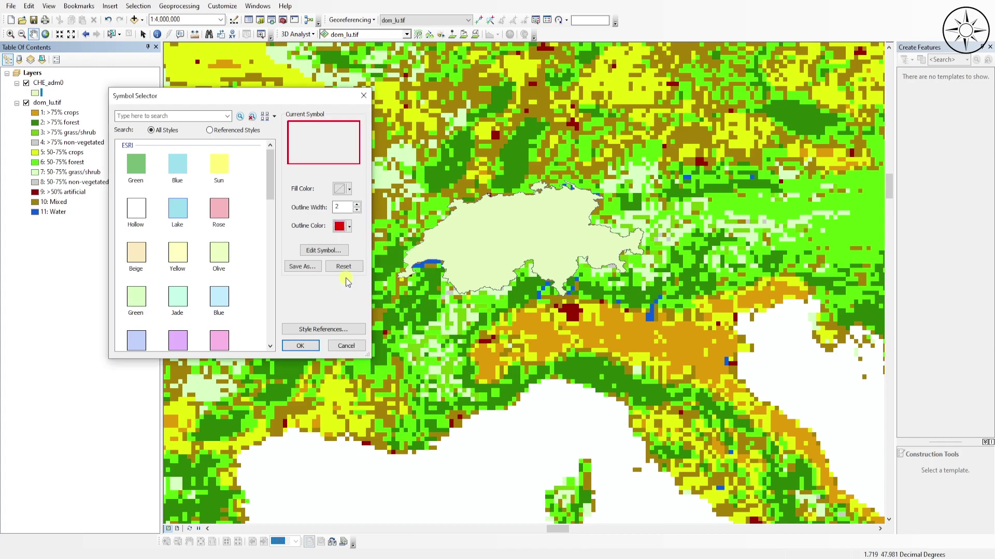
left_click(306, 347)
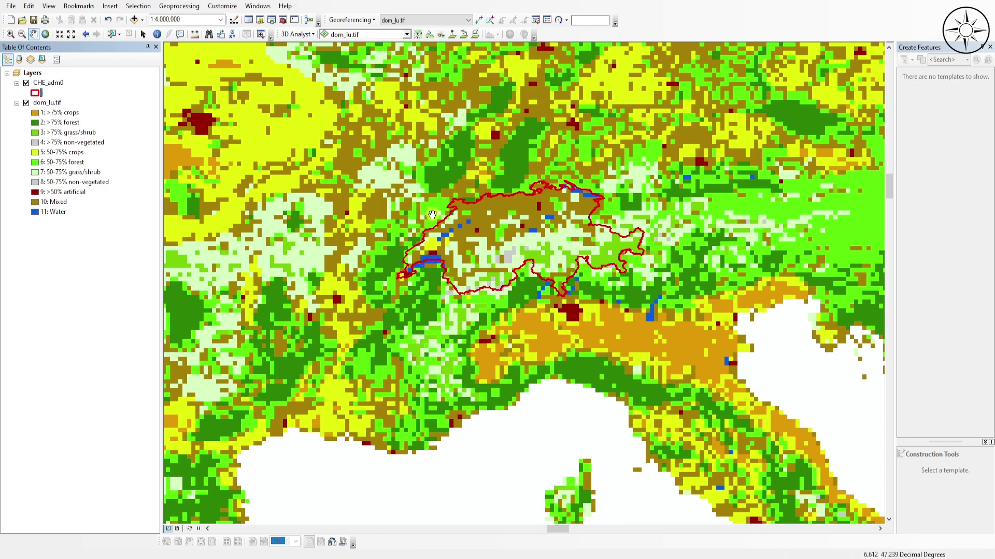
- Start a Clip (Data Management) with dom_lu.tif as the input raster and CHE_adm0 as the extent
left_click(272, 21)
type("clip")
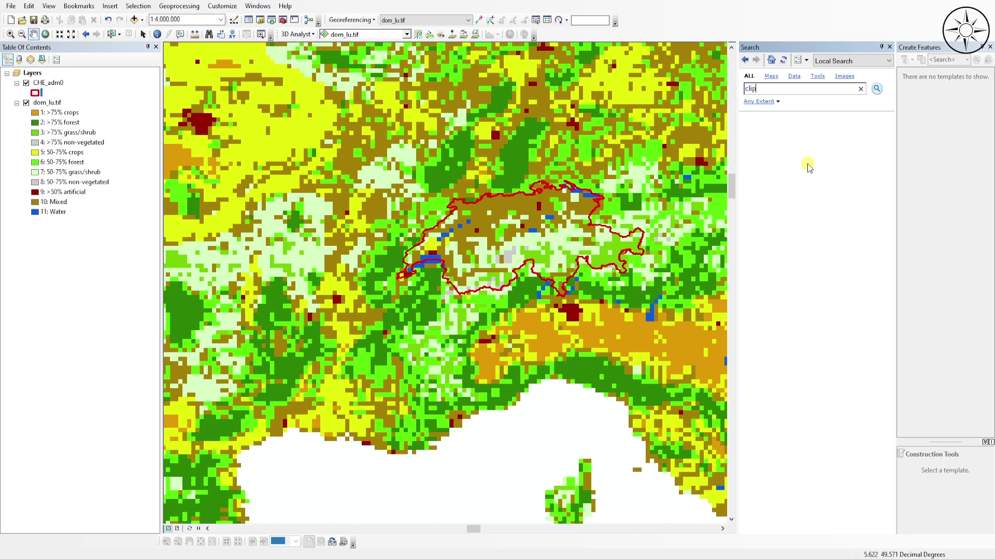
key("Return")
left_click(788, 191)
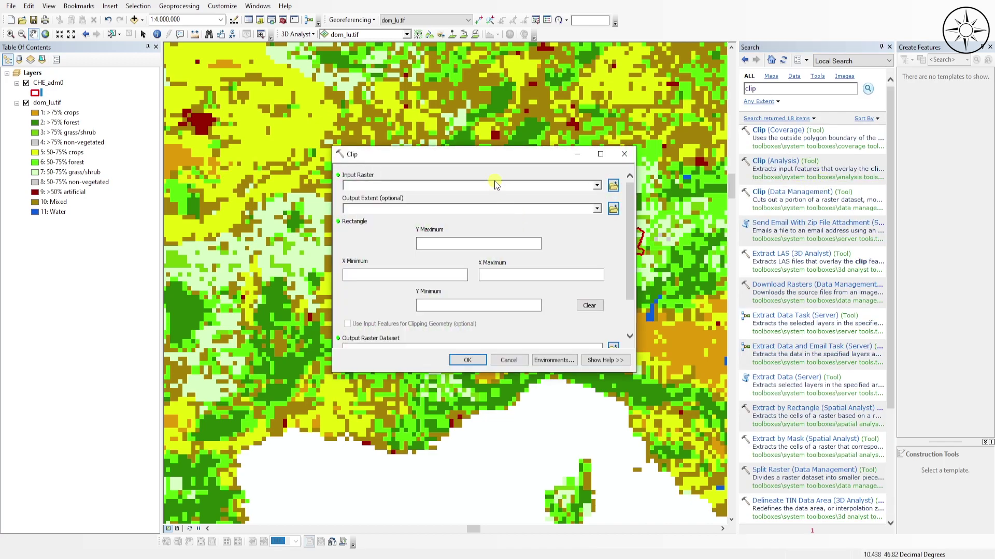
left_click(597, 187)
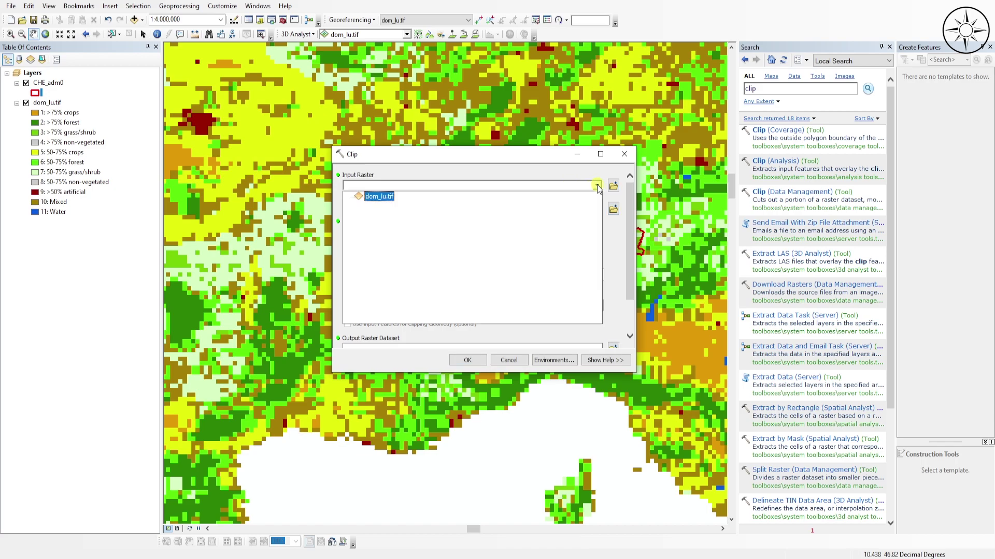
left_click(380, 199)
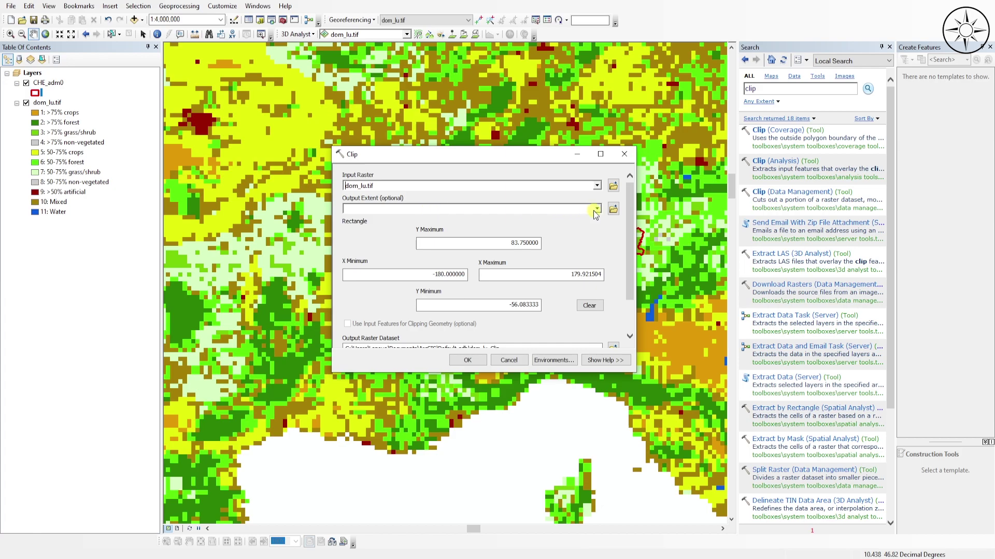
left_click(596, 209)
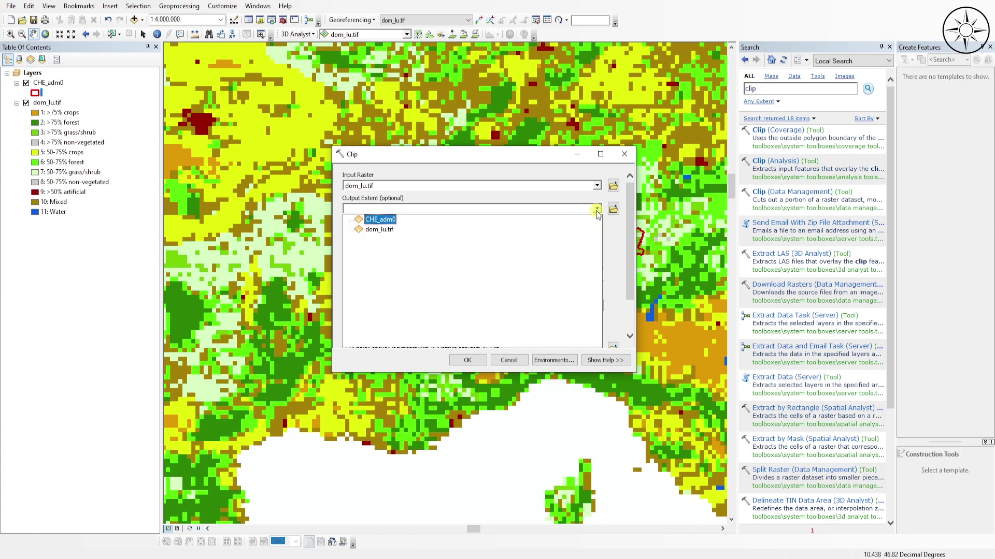
left_click(386, 222)
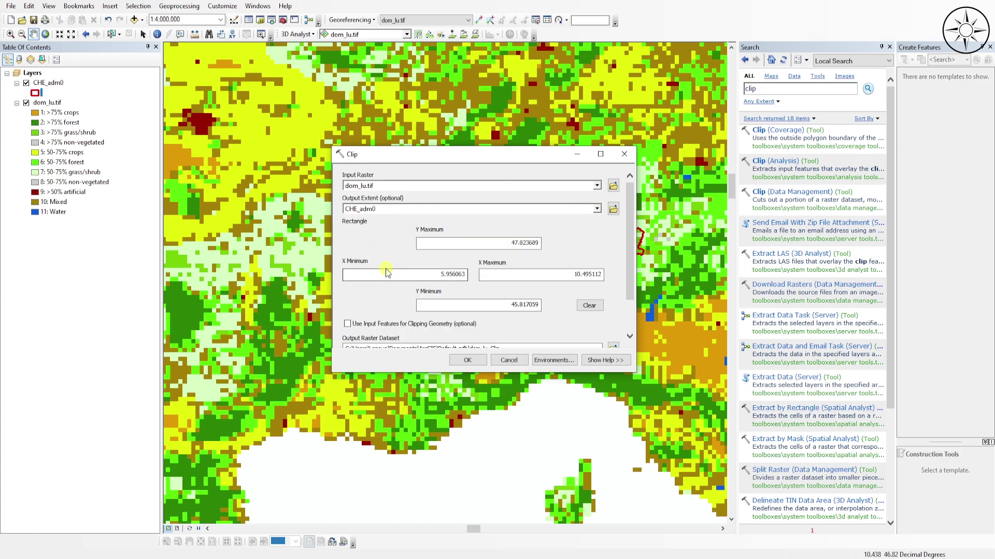
- Save the output as chcl, enable both clipping-geometry options, and run the clip
scroll(383, 267, "down", 2)
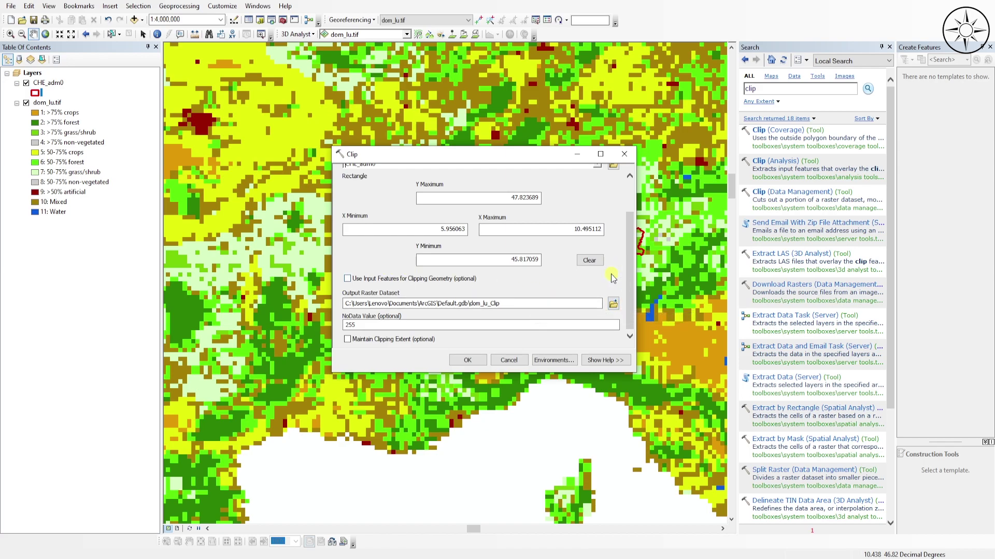
left_click(614, 303)
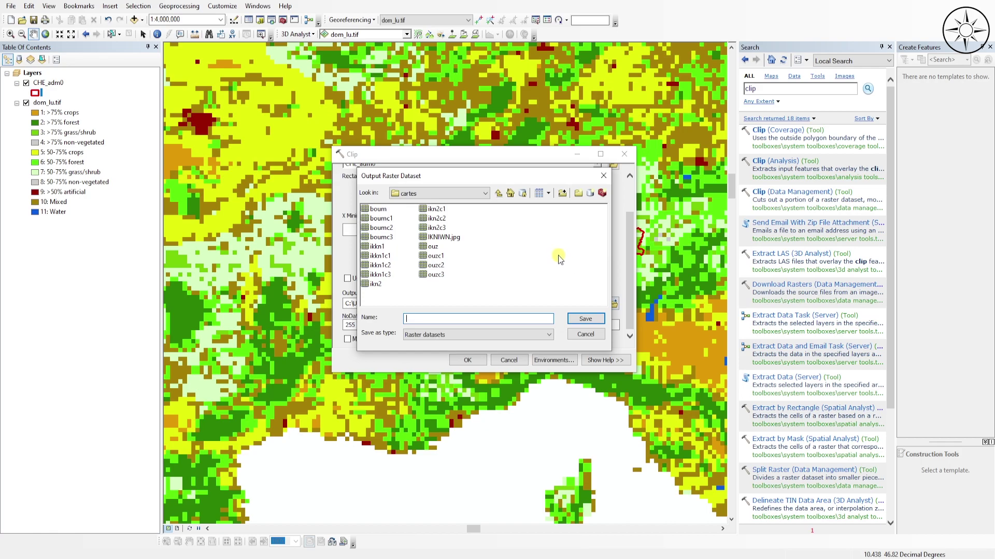
type("chcl")
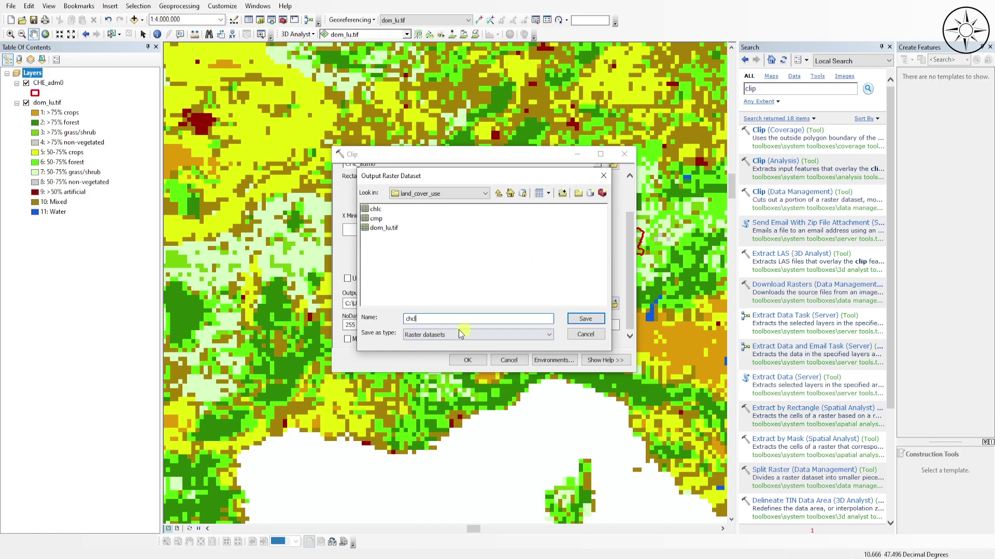
left_click(584, 318)
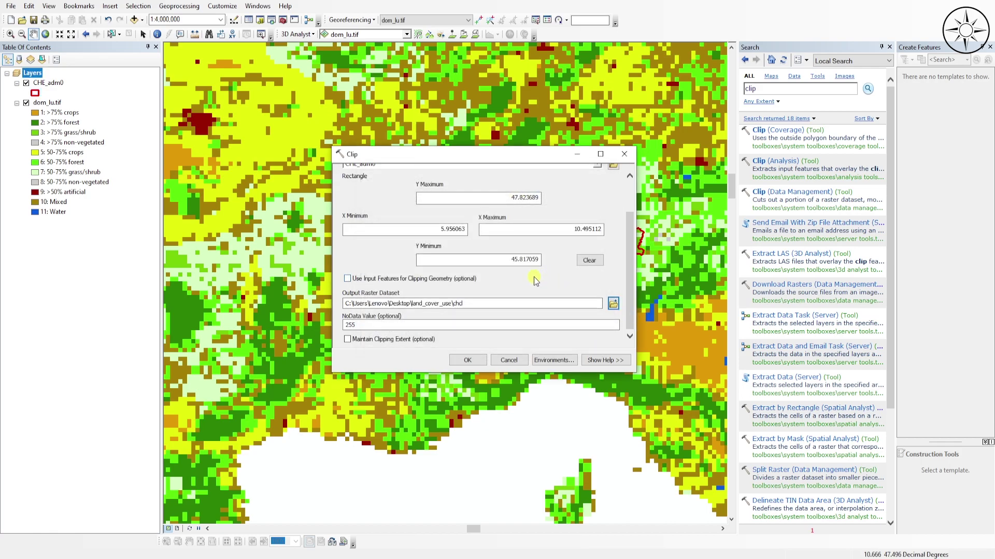
left_click(347, 279)
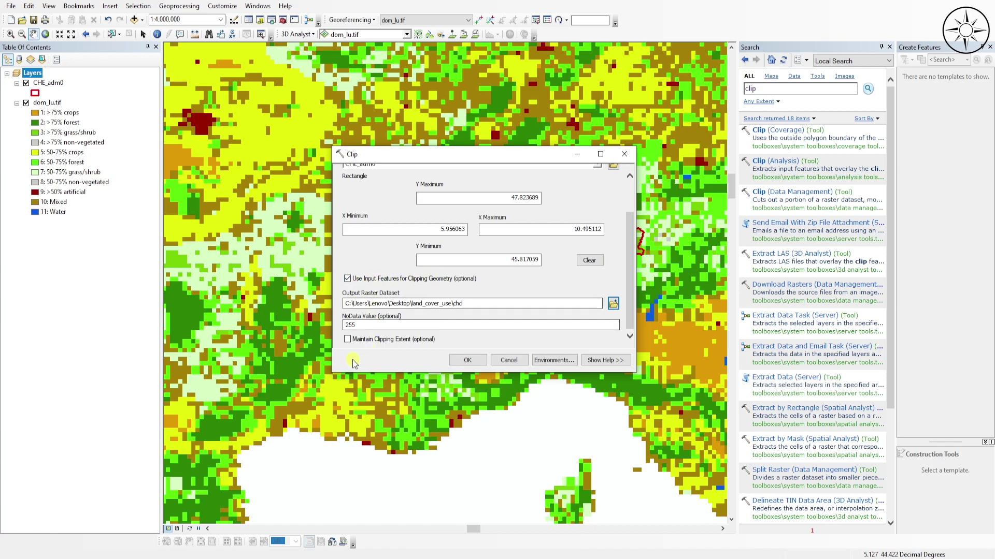
left_click(347, 340)
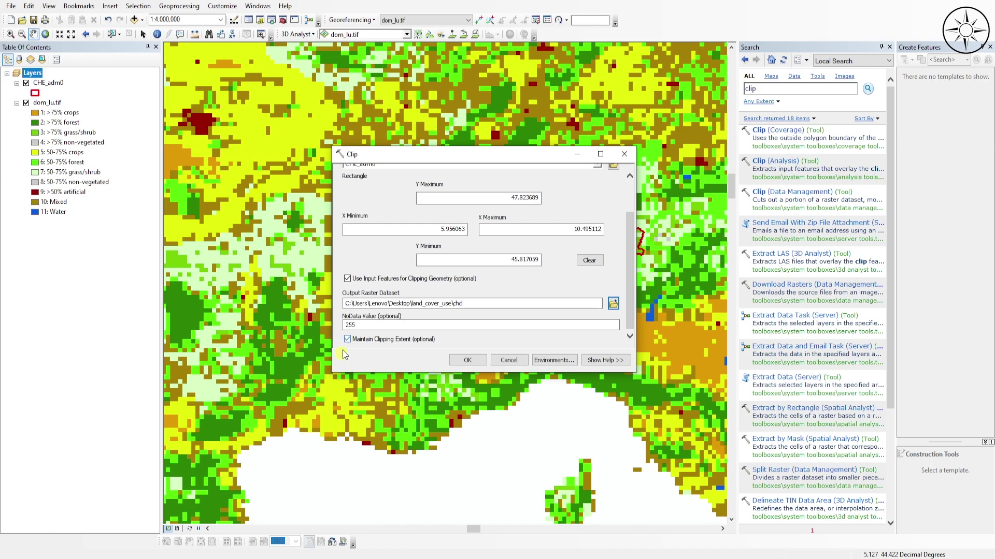
left_click(468, 360)
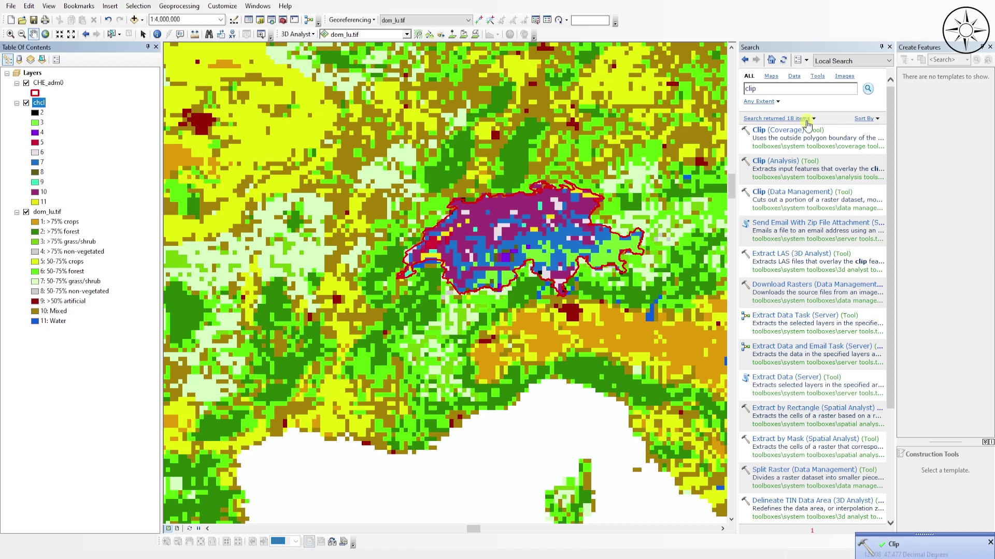
- Close the search panel and hide the global dom_lu.tif layer, leaving only chcl visible
left_click(889, 47)
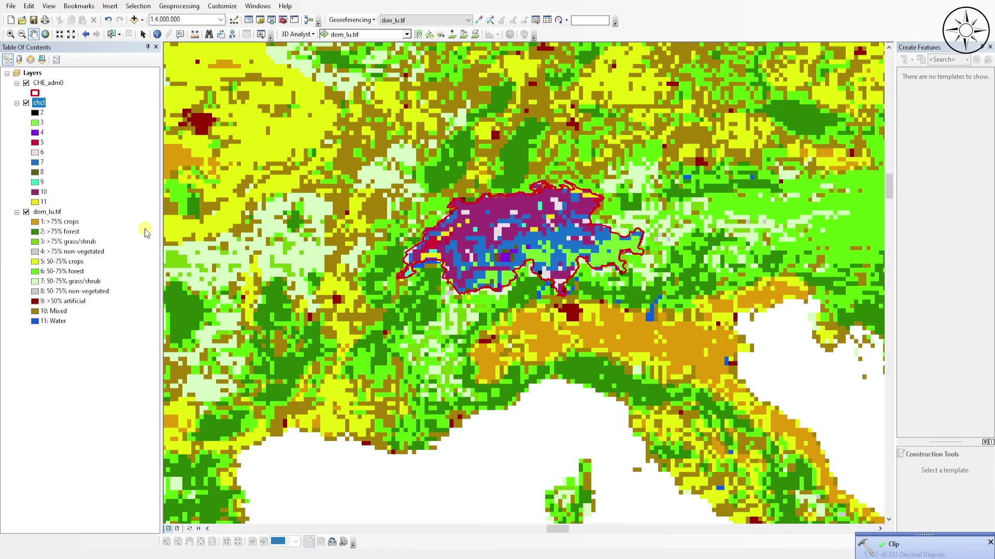
left_click(26, 212)
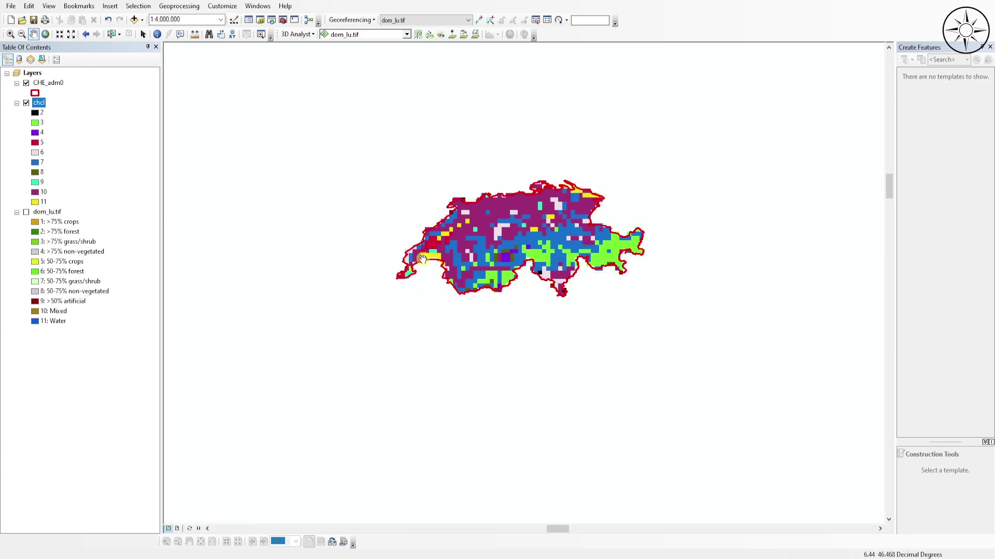
right_click(41, 103)
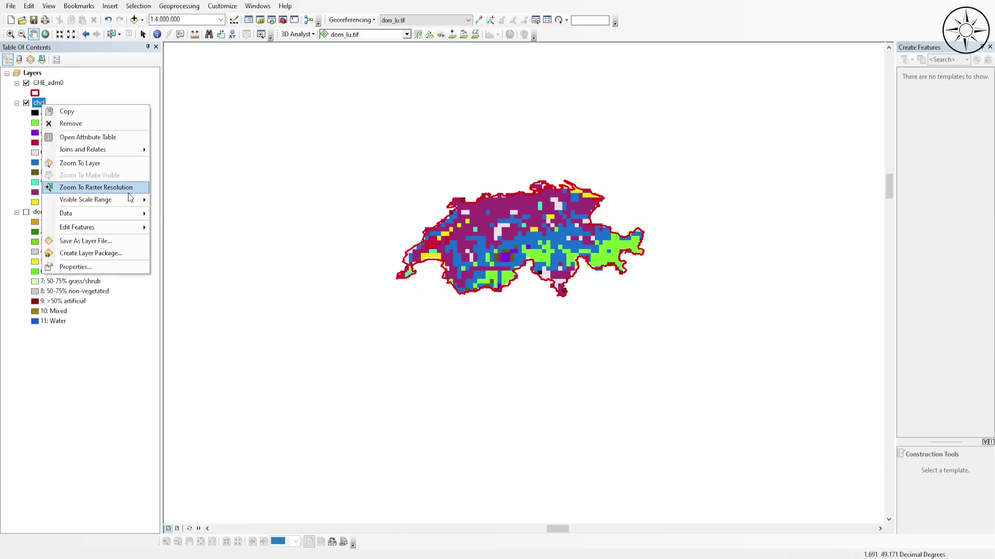
- Import chcl's symbology from dom_lu.lyr, apply it, and zoom in on Switzerland
left_click(110, 267)
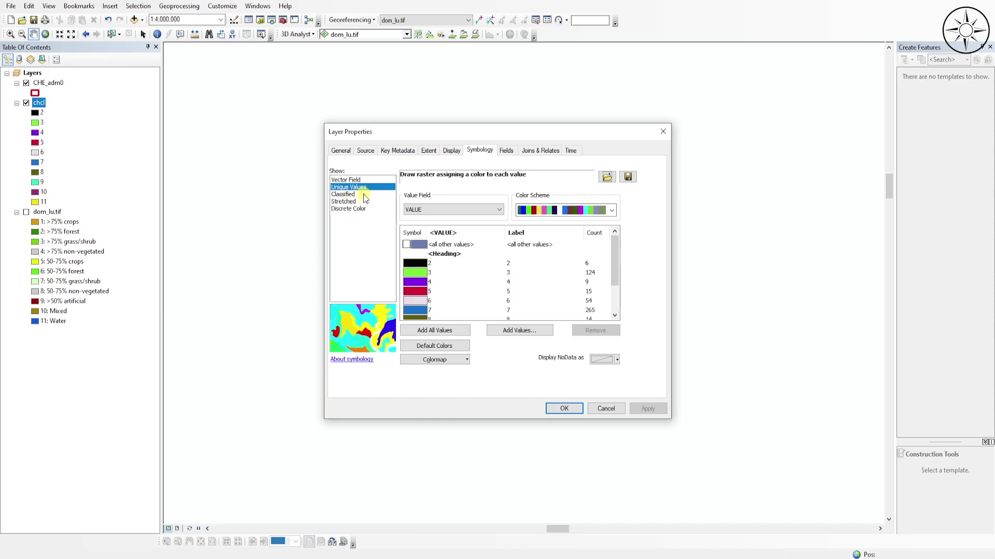
scroll(613, 213, "down", 1)
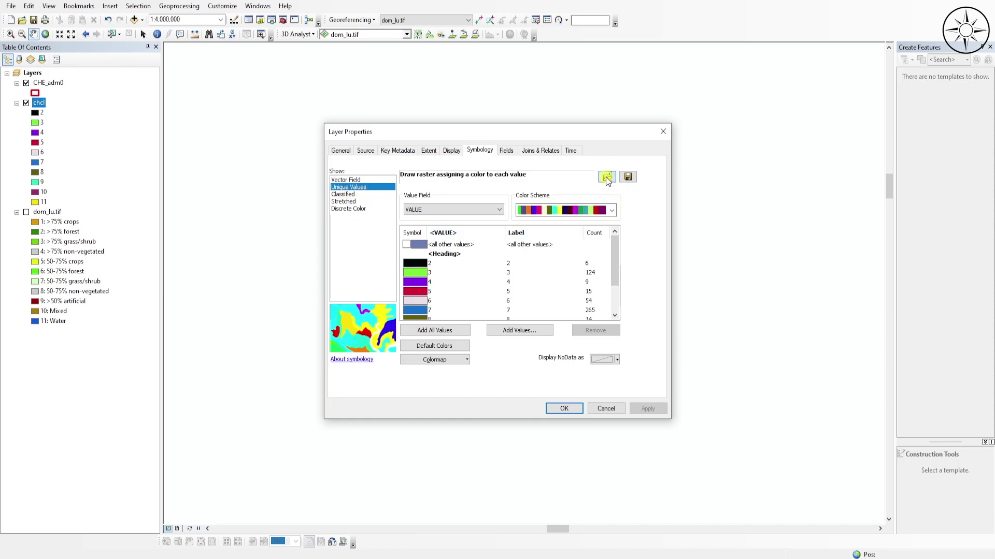
left_click(607, 178)
left_click(558, 260)
left_click(400, 222)
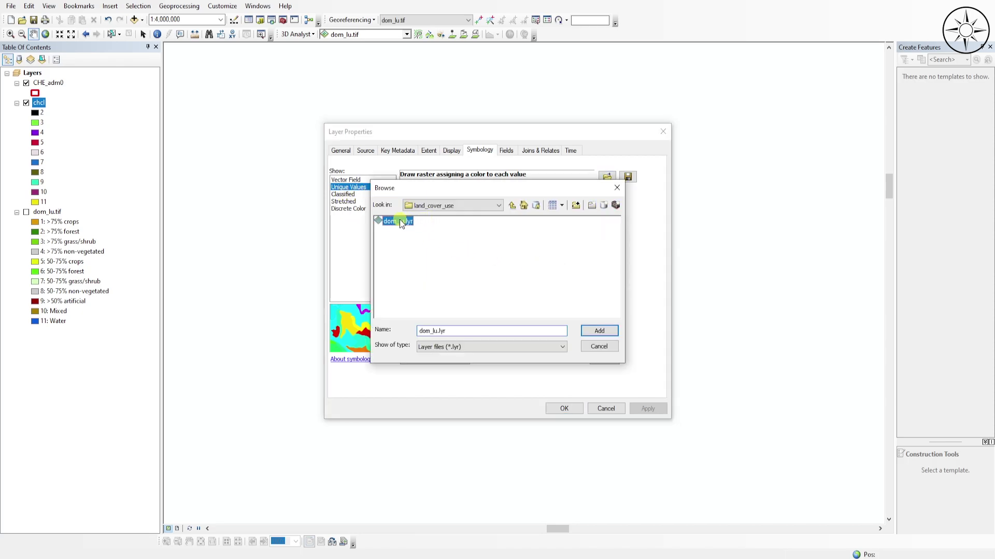
left_click(599, 331)
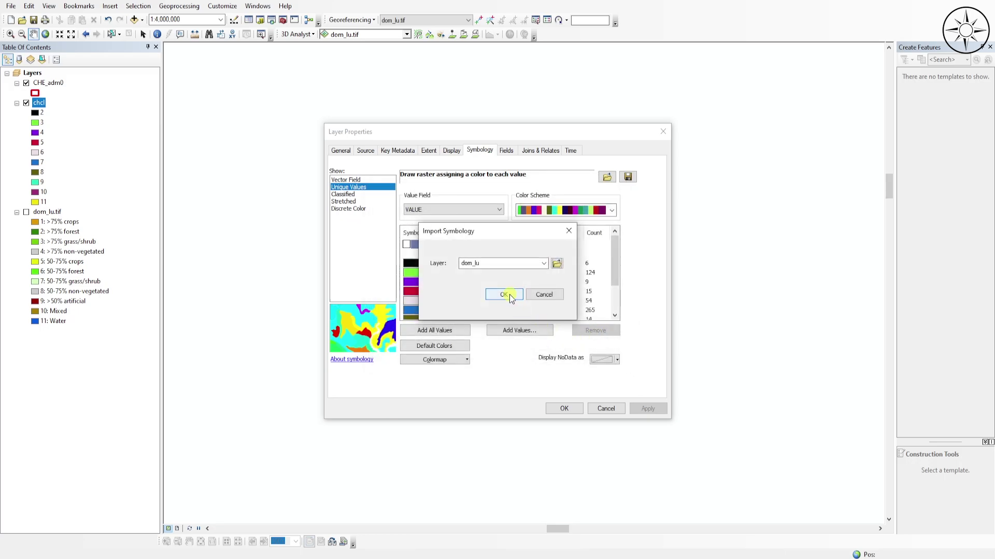
left_click(505, 295)
left_click(647, 409)
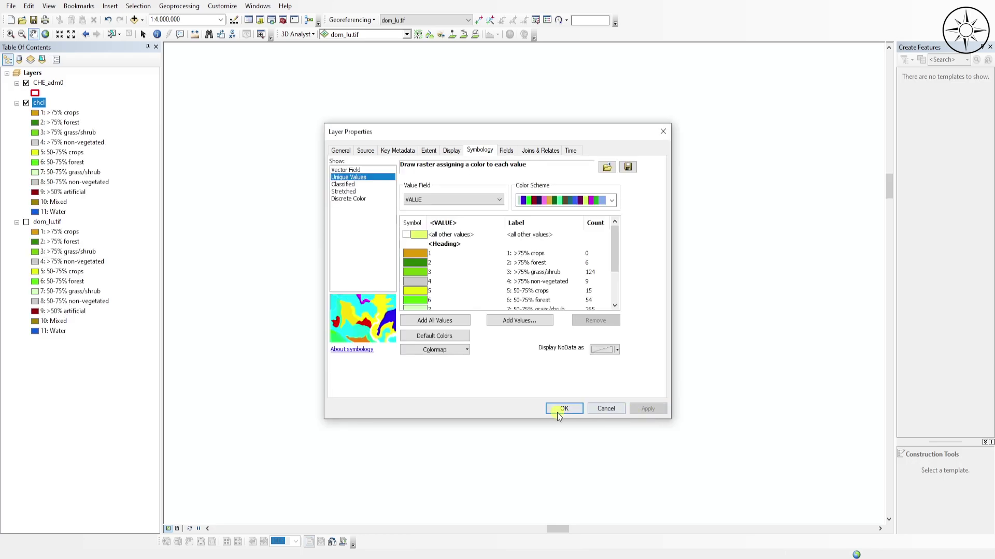
left_click(558, 413)
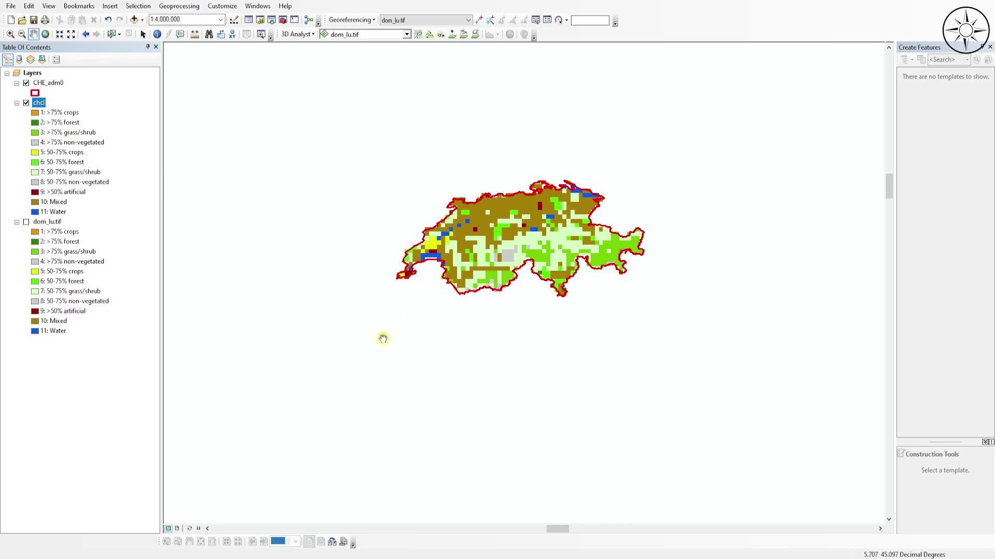
scroll(382, 338, "up", 1)
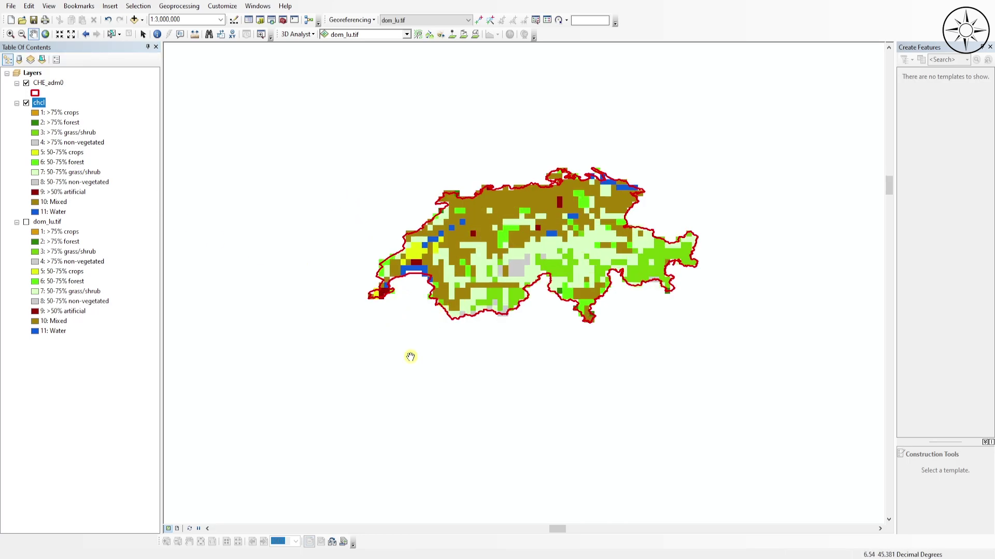